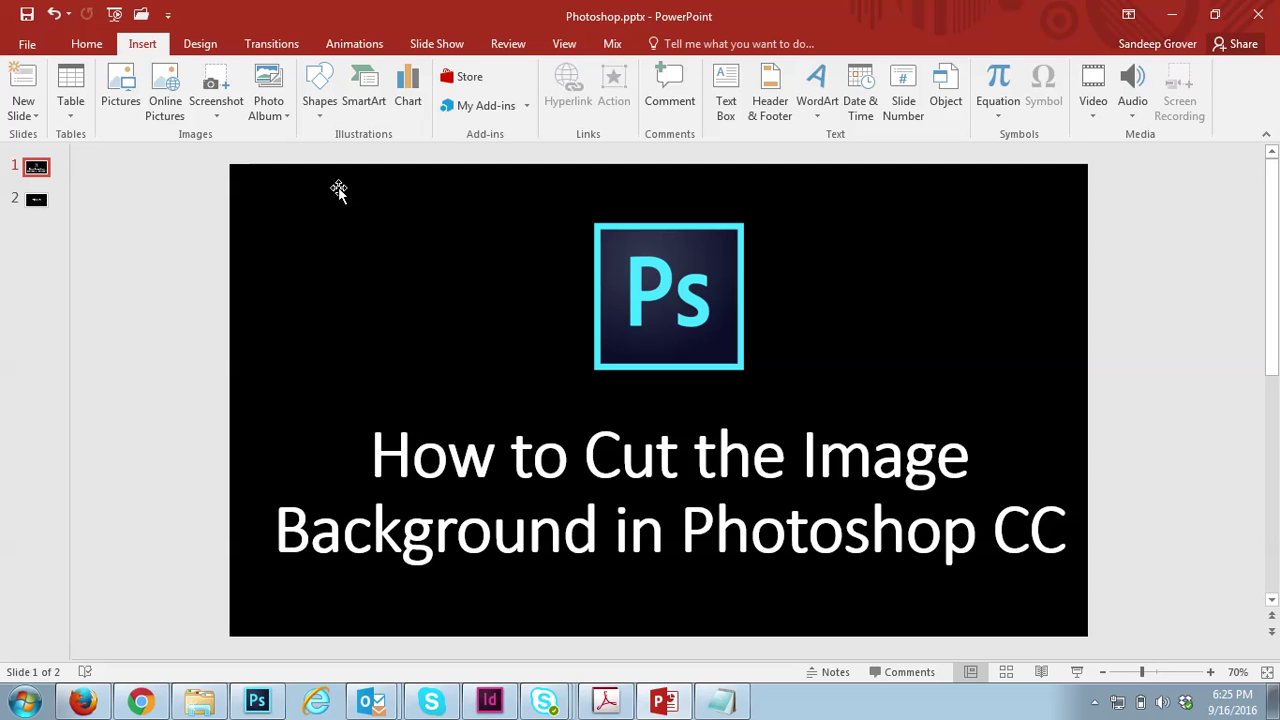
# - Switch to Photoshop and set up the Polygonal Lasso Tool with a 1 px feather
pyautogui.hotkey('alt', 'Tab')
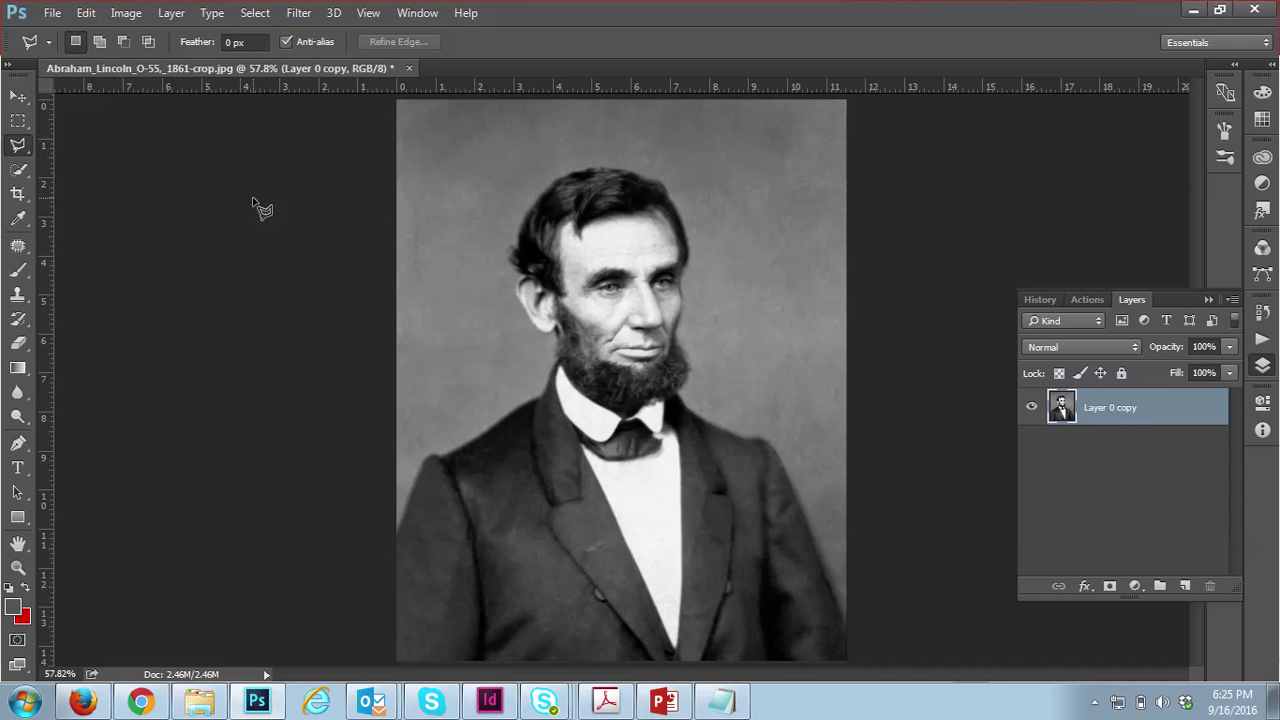
pyautogui.rightClick(20, 147)
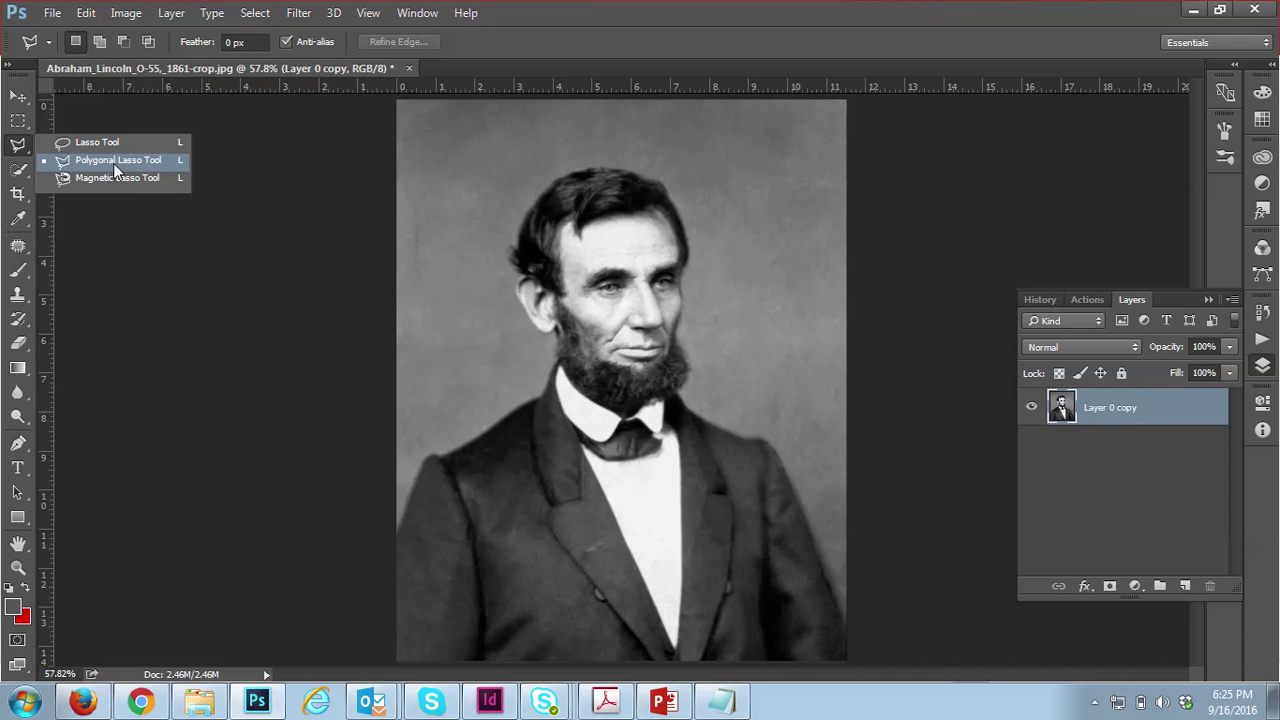
pyautogui.click(113, 163)
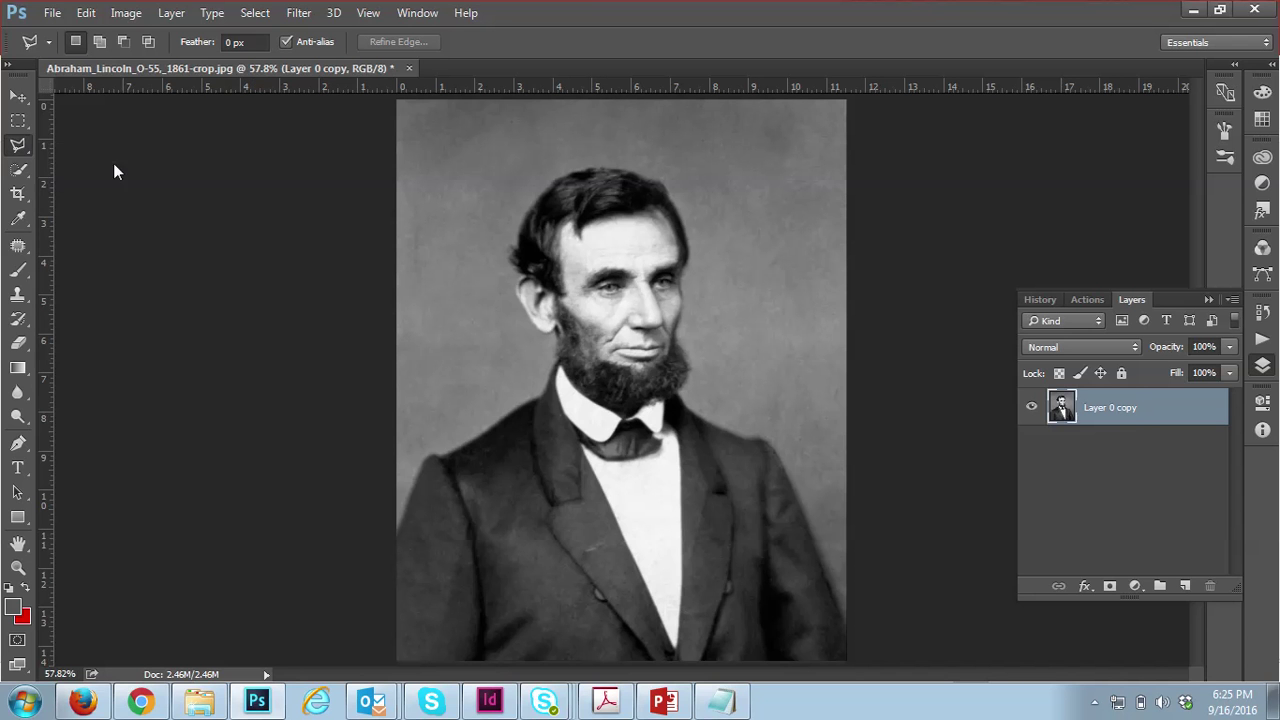
pyautogui.click(257, 45)
pyautogui.write('1')
pyautogui.press('Return')
# - Start the lasso outline where the coat sleeve meets the image's left edge and trace up over the shoulder corner
pyautogui.hotkey('ctrl', '+')
pyautogui.hotkey('ctrl', '+')
pyautogui.hotkey('ctrl', '+')
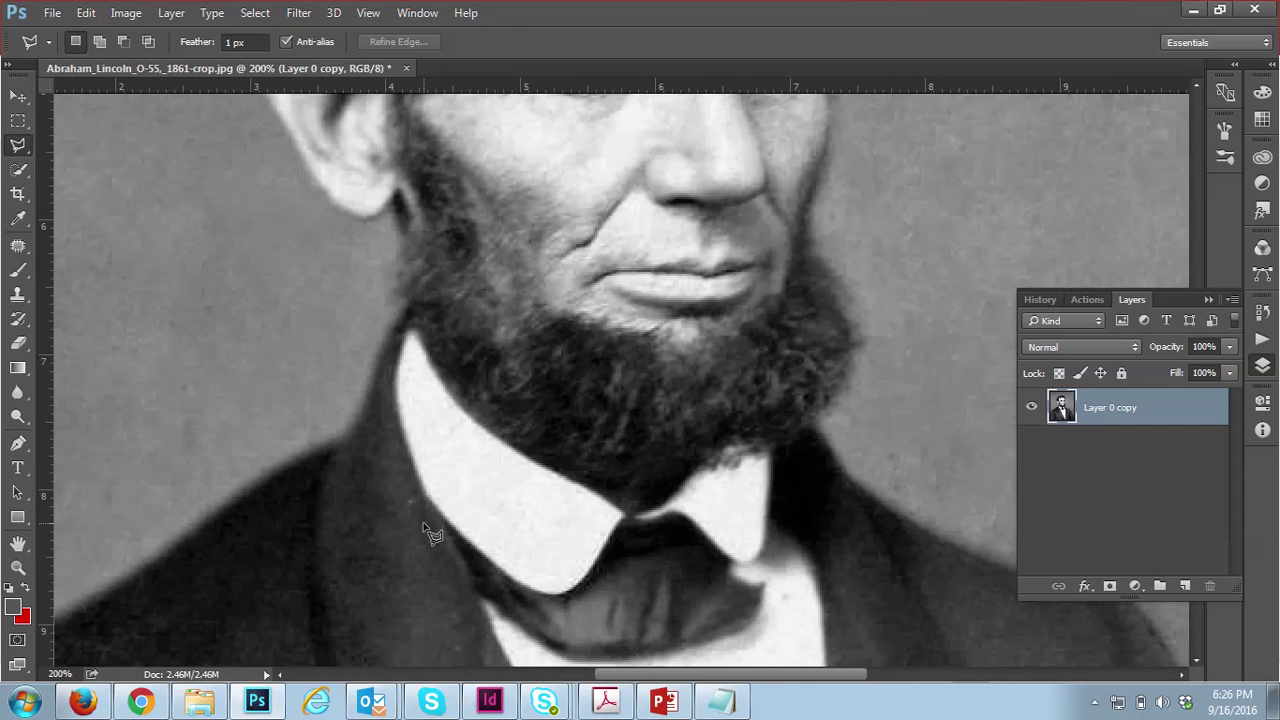
pyautogui.hotkey('ctrl', '-')
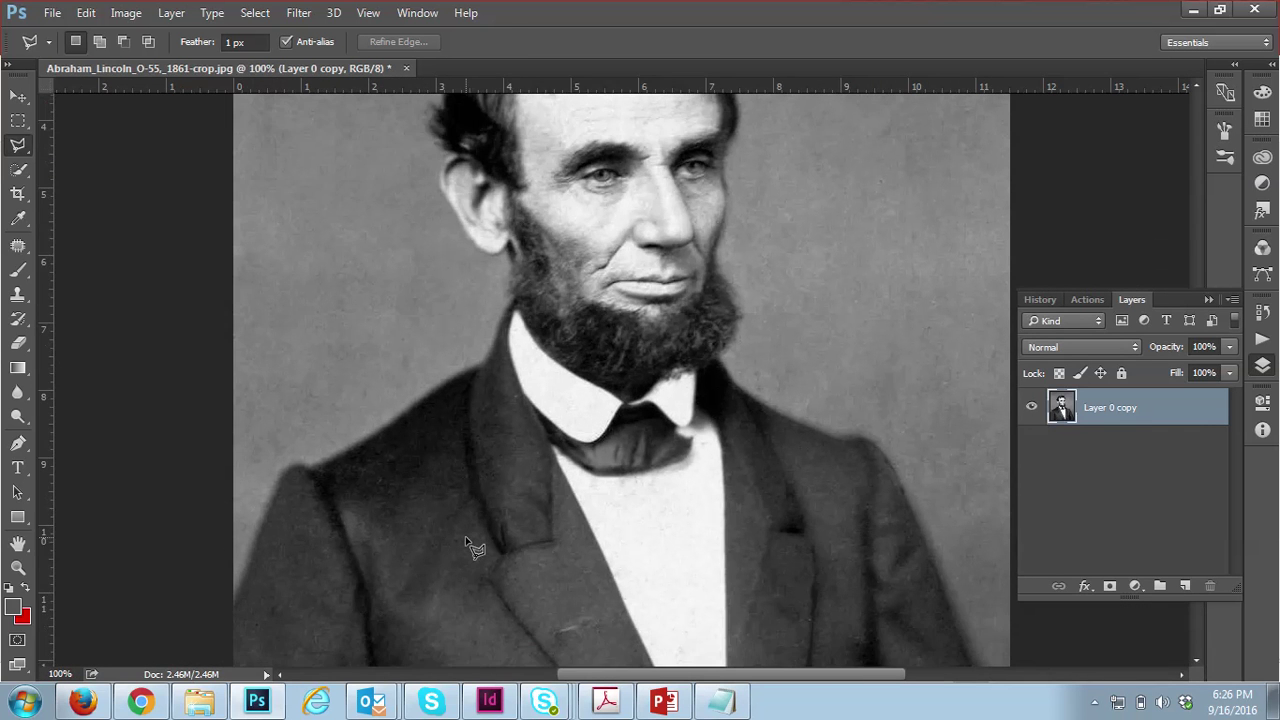
pyautogui.scroll(-2, 452, 540)
pyautogui.moveTo(396, 535); pyautogui.dragTo(523, 440)
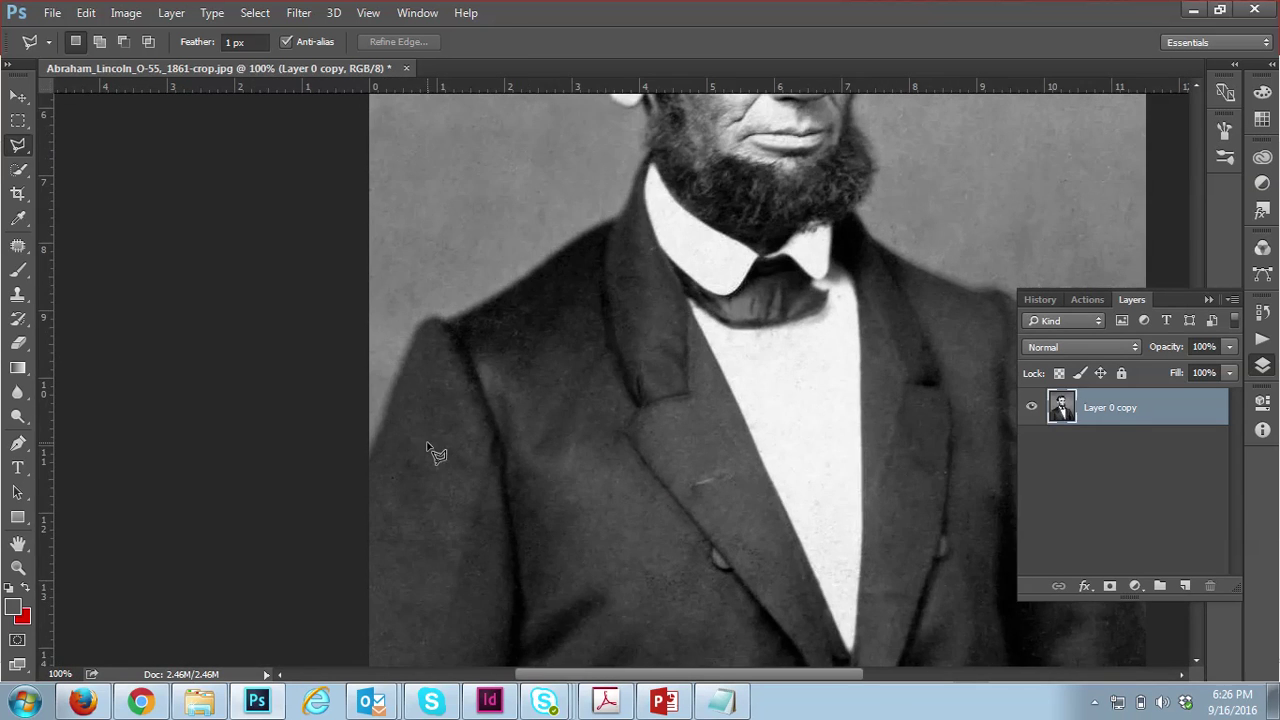
pyautogui.click(370, 461)
pyautogui.click(421, 321)
pyautogui.scroll(1, 447, 330)
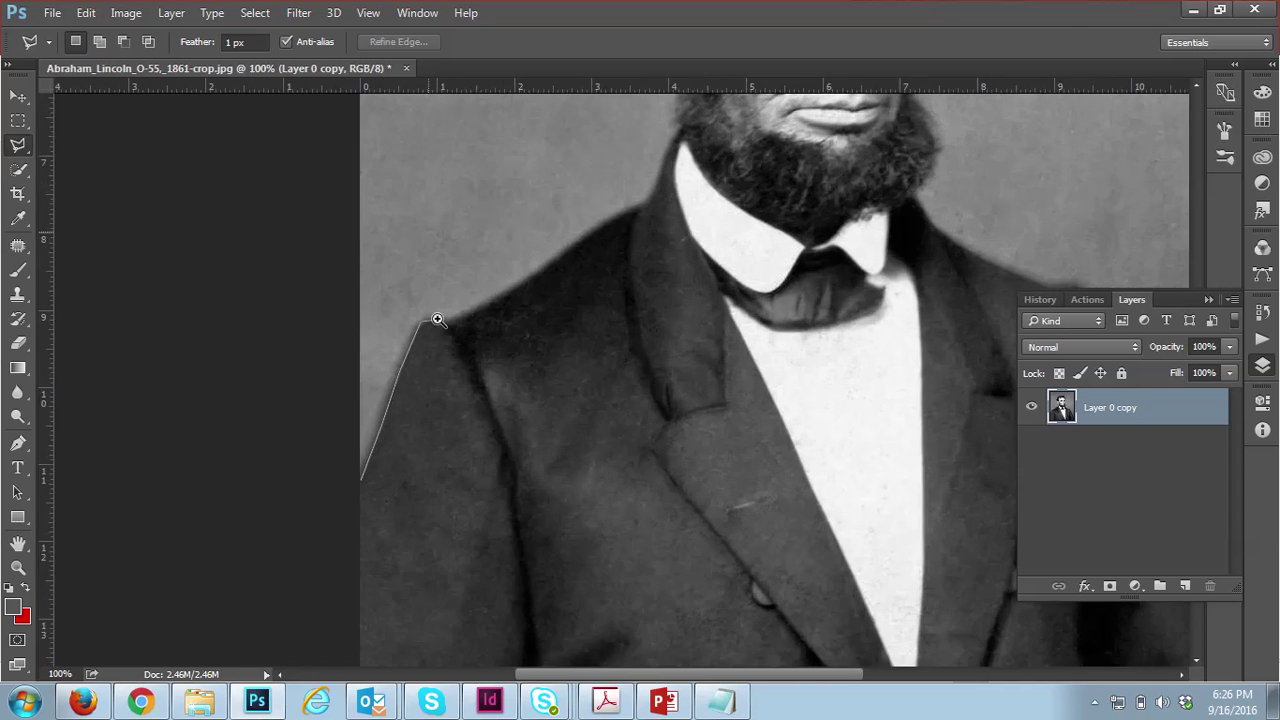
pyautogui.click(438, 320)
pyautogui.click(453, 328)
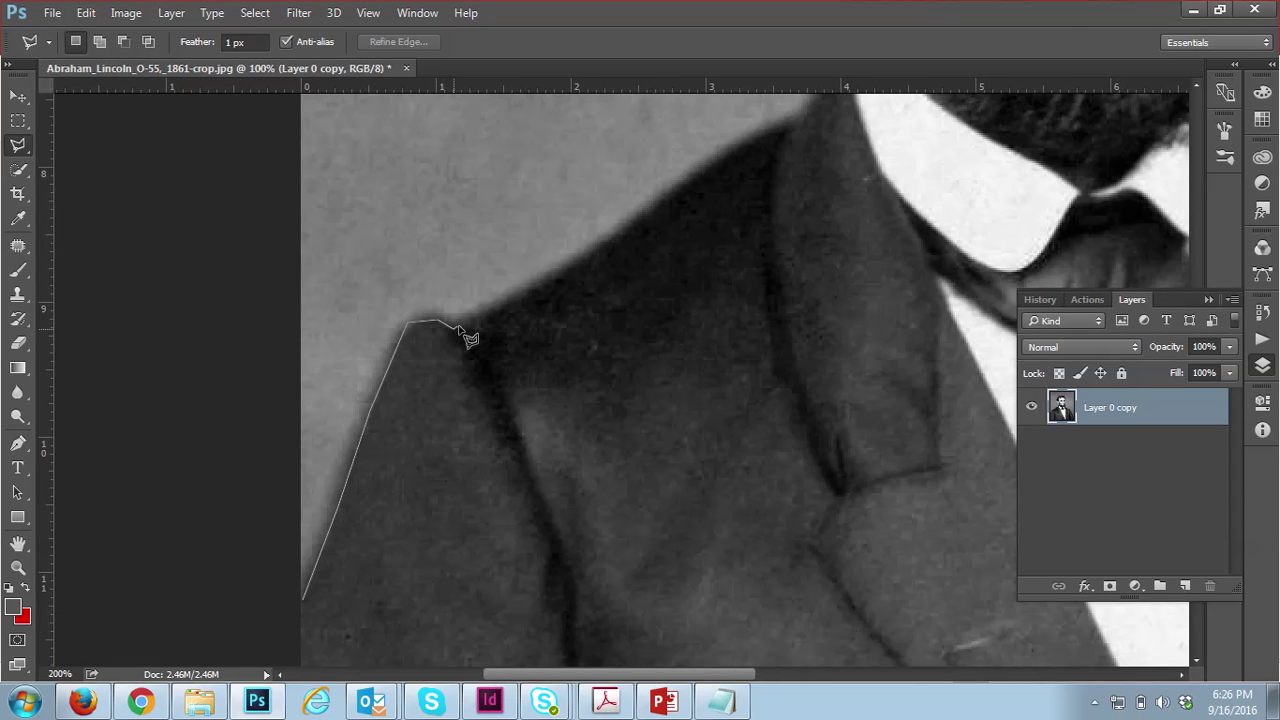
pyautogui.click(475, 321)
# - Continue the lasso outline along the shoulder on the image's left side and up the coat collar to the beard
pyautogui.moveTo(464, 372); pyautogui.dragTo(371, 477)
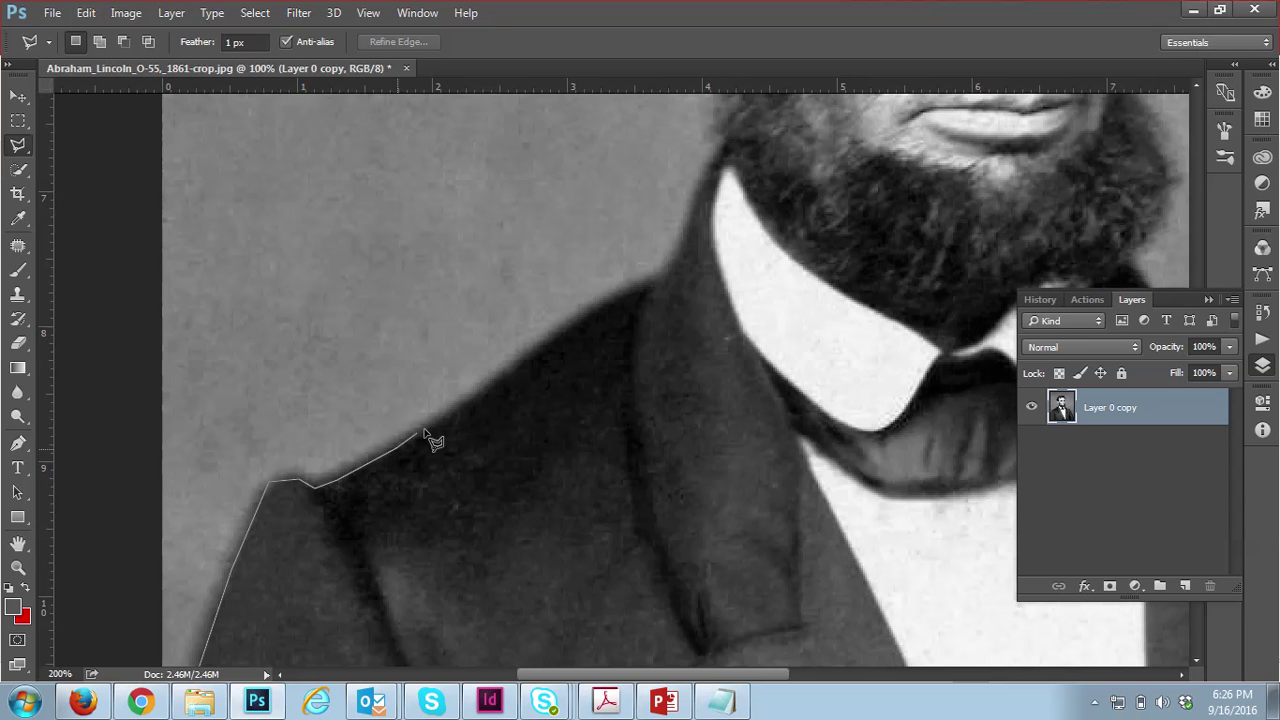
pyautogui.click(534, 362)
pyautogui.moveTo(534, 358); pyautogui.dragTo(470, 398)
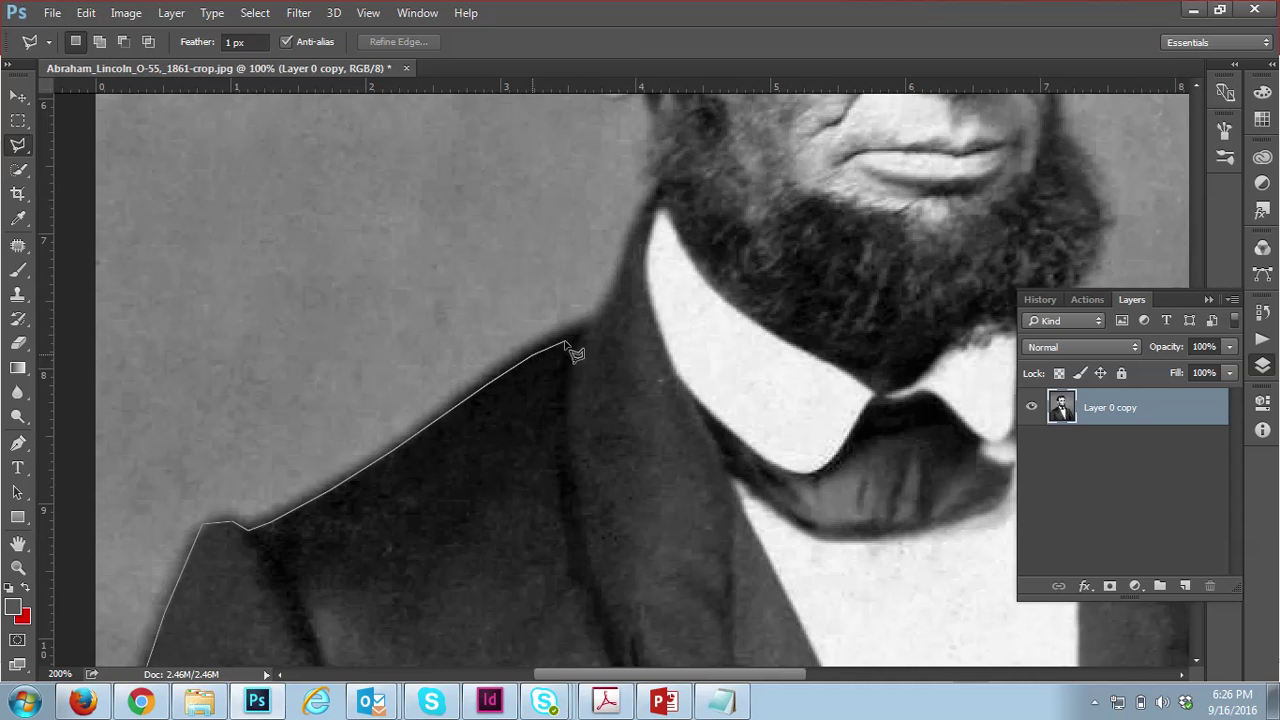
pyautogui.click(596, 324)
pyautogui.moveTo(596, 324); pyautogui.dragTo(434, 495)
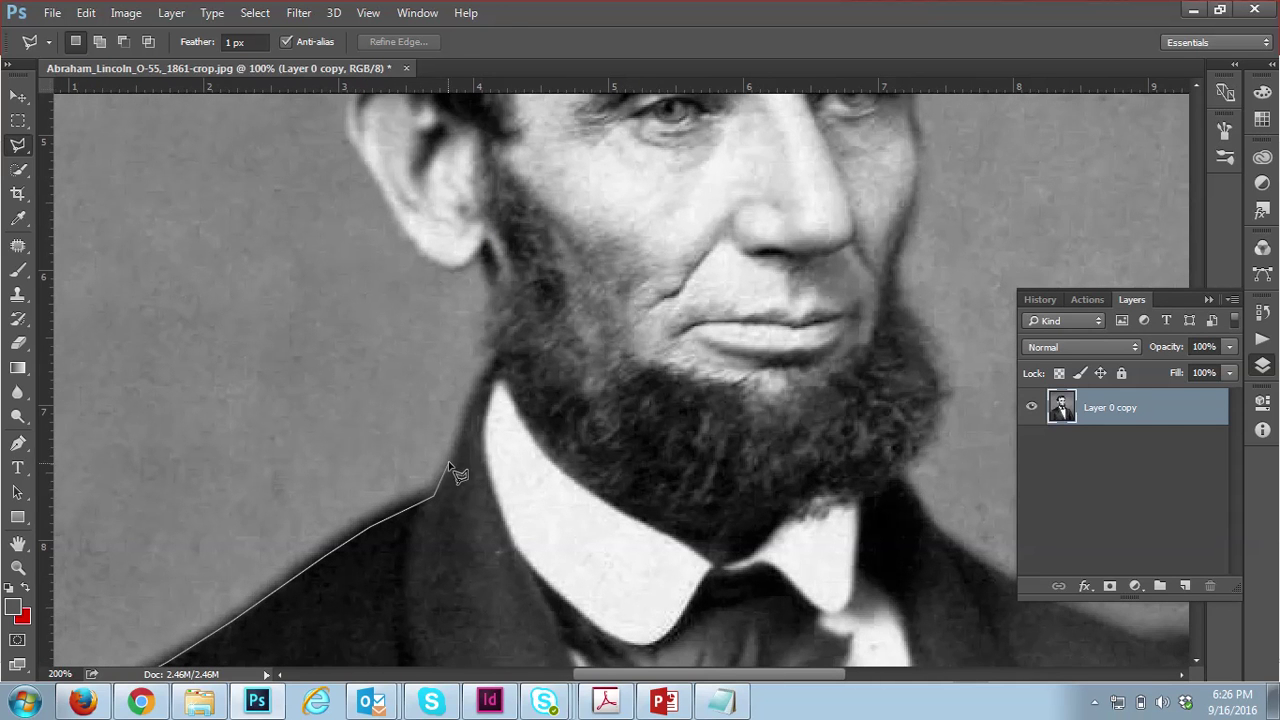
pyautogui.click(457, 456)
pyautogui.click(498, 355)
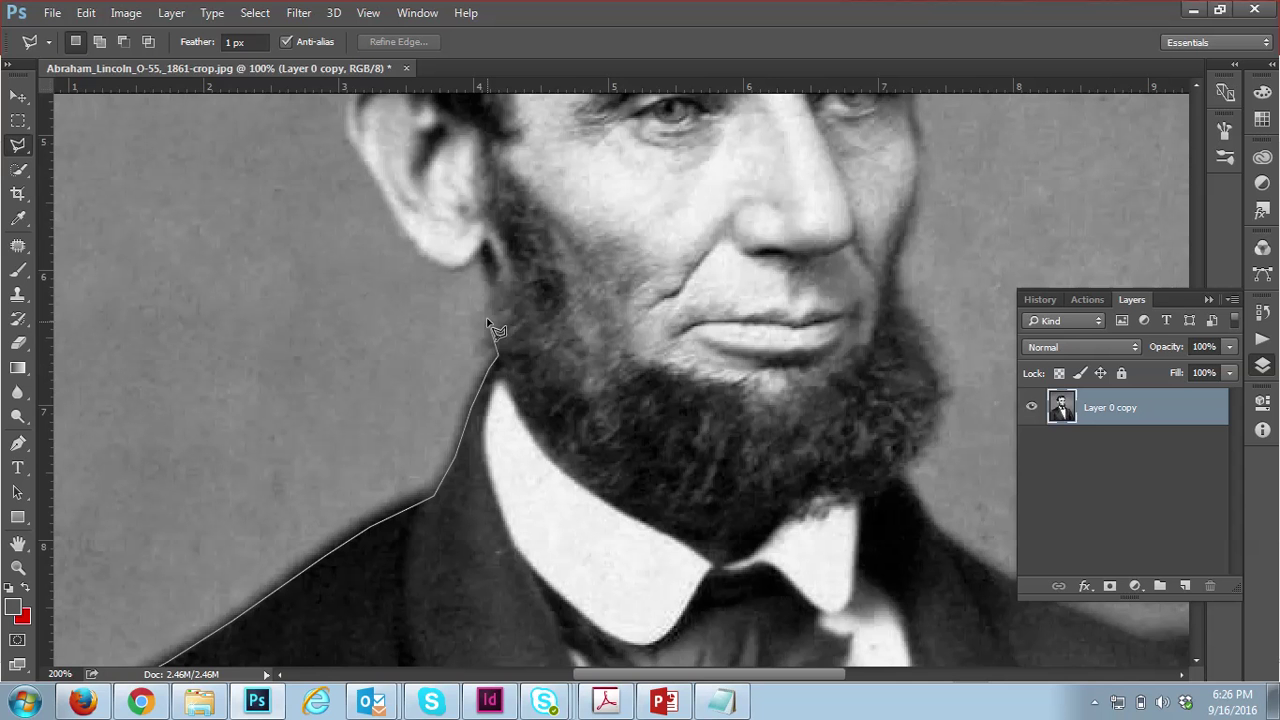
# - Trace the lasso outline up the beard's edge to the earlobe and around the outer edge of the ear
pyautogui.click(483, 248)
pyautogui.press('space')
pyautogui.moveTo(466, 263); pyautogui.dragTo(465, 491)
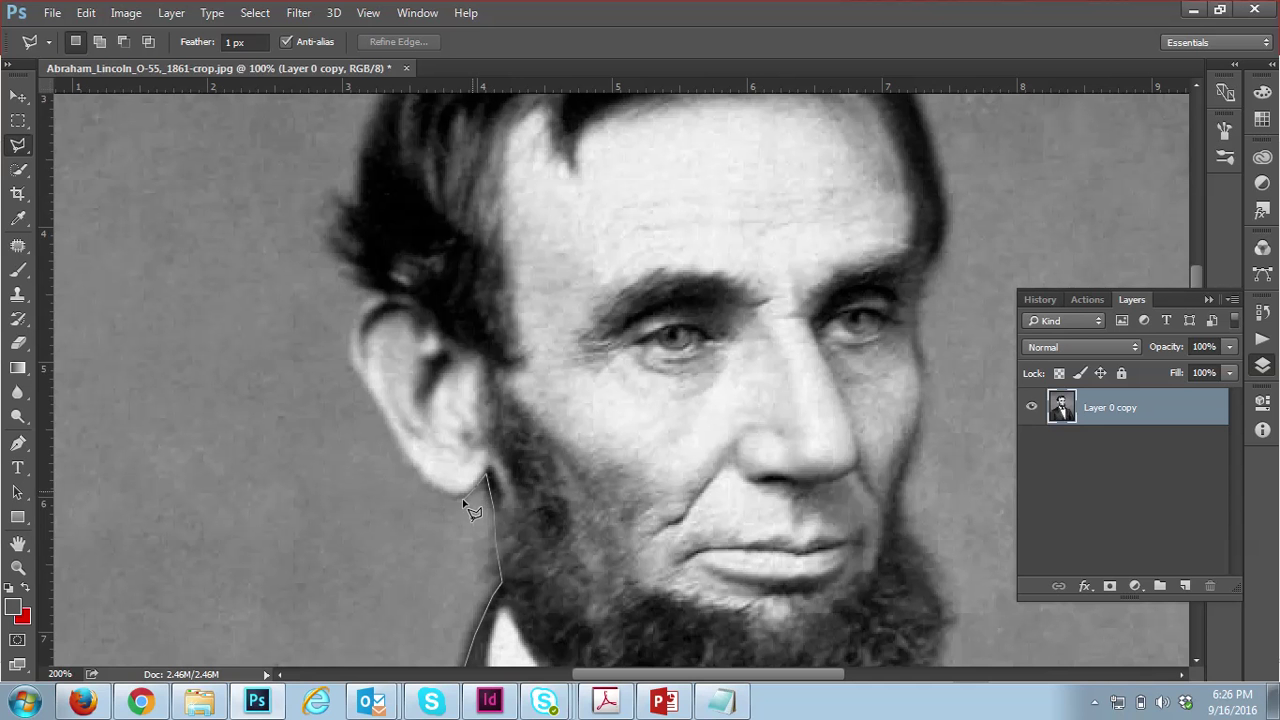
pyautogui.click(440, 492)
pyautogui.click(422, 472)
pyautogui.click(408, 456)
pyautogui.click(396, 441)
pyautogui.click(365, 384)
pyautogui.moveTo(362, 372); pyautogui.dragTo(395, 516)
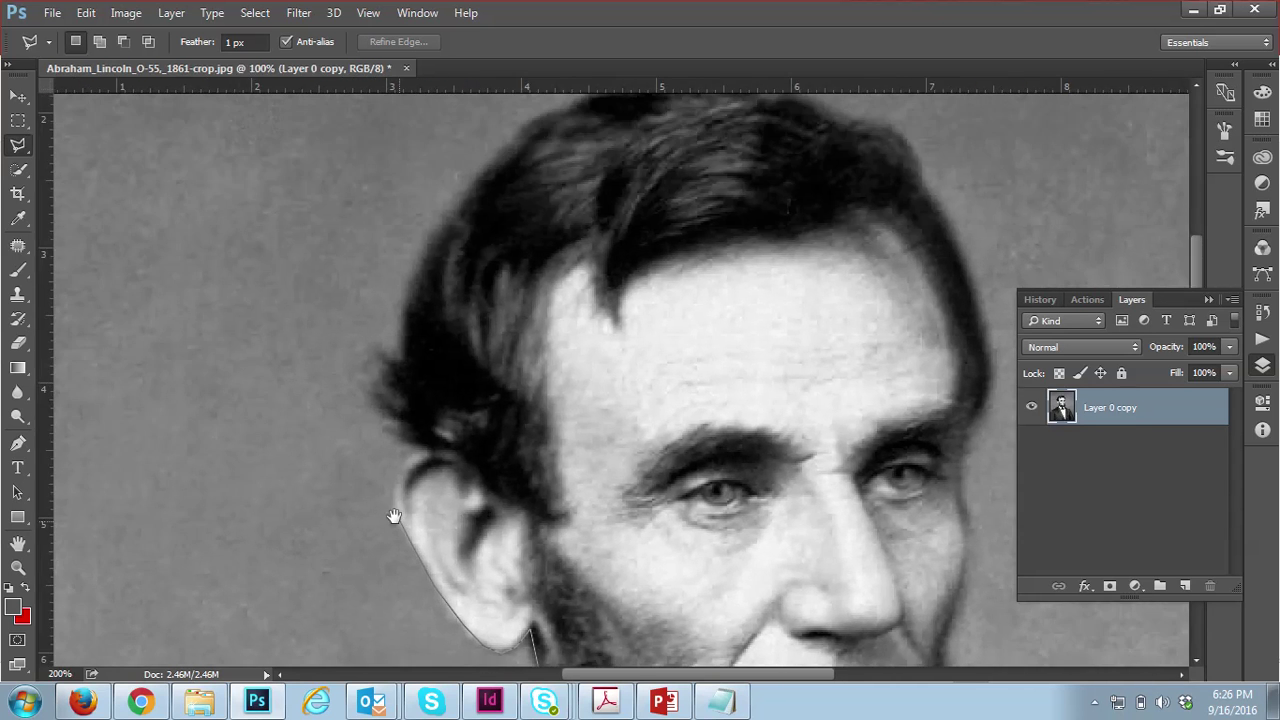
# - Extend the lasso outline around the top of the ear and up the hair at the back of the head
pyautogui.click(394, 499)
pyautogui.click(411, 457)
pyautogui.click(408, 440)
pyautogui.click(401, 364)
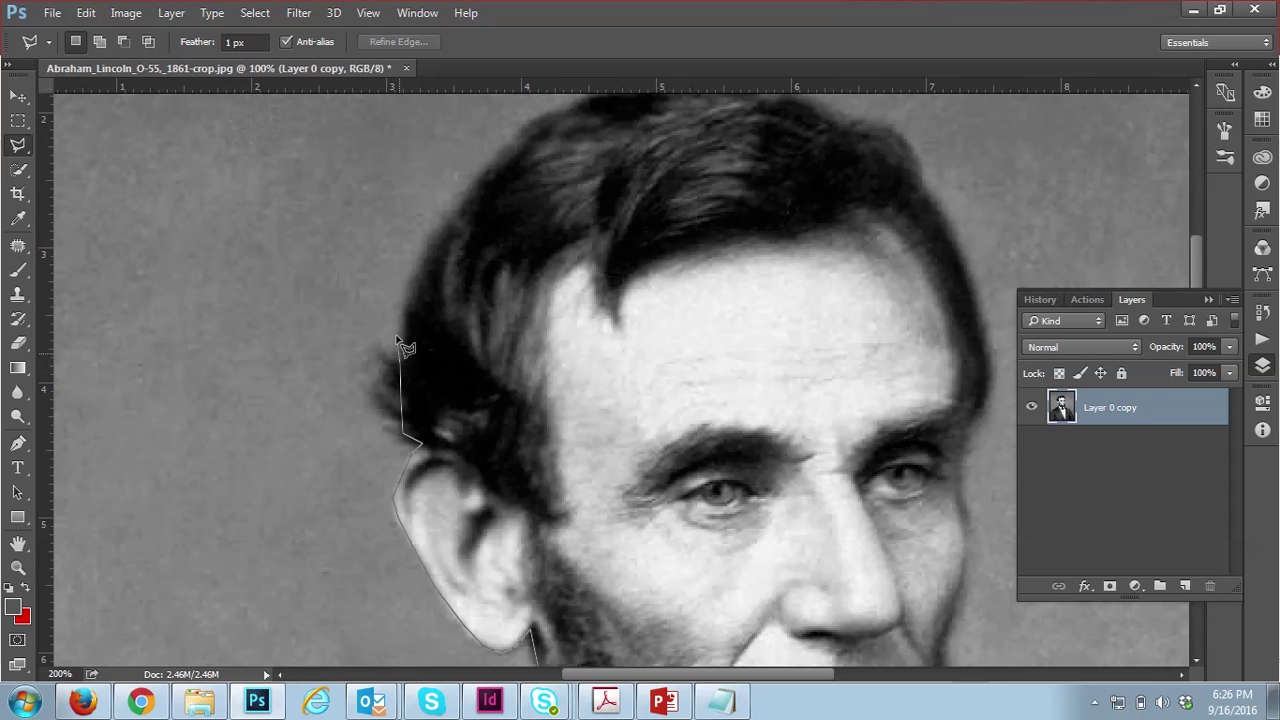
pyautogui.click(415, 281)
pyautogui.moveTo(433, 262); pyautogui.dragTo(317, 517)
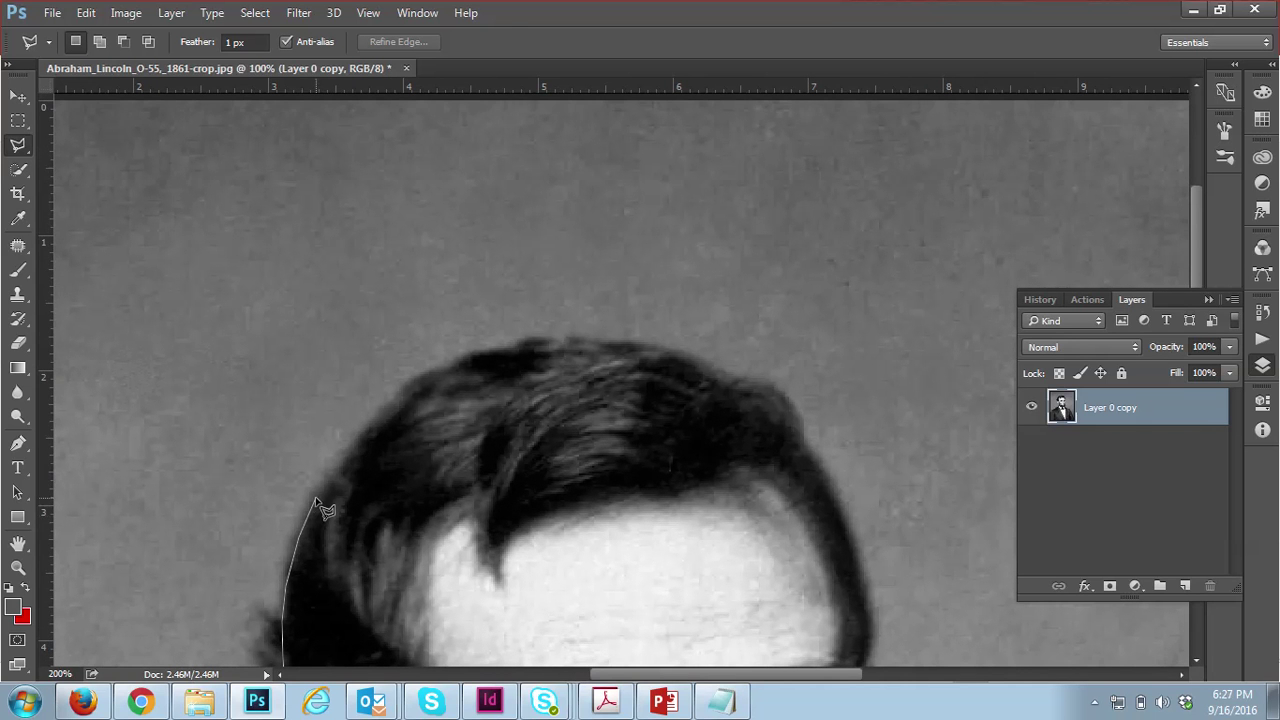
# - Trace the lasso outline over the top of the head to the hair above the forehead's far side
pyautogui.click(315, 500)
pyautogui.click(483, 353)
pyautogui.click(545, 340)
pyautogui.click(597, 343)
pyautogui.press('space')
pyautogui.moveTo(626, 383)
pyautogui.mouseDown()
pyautogui.moveTo(353, 250)
pyautogui.moveTo(395, 233)
pyautogui.moveTo(505, 278)
pyautogui.mouseUp()
pyautogui.click(496, 269)
pyautogui.click(534, 322)
pyautogui.press('space')
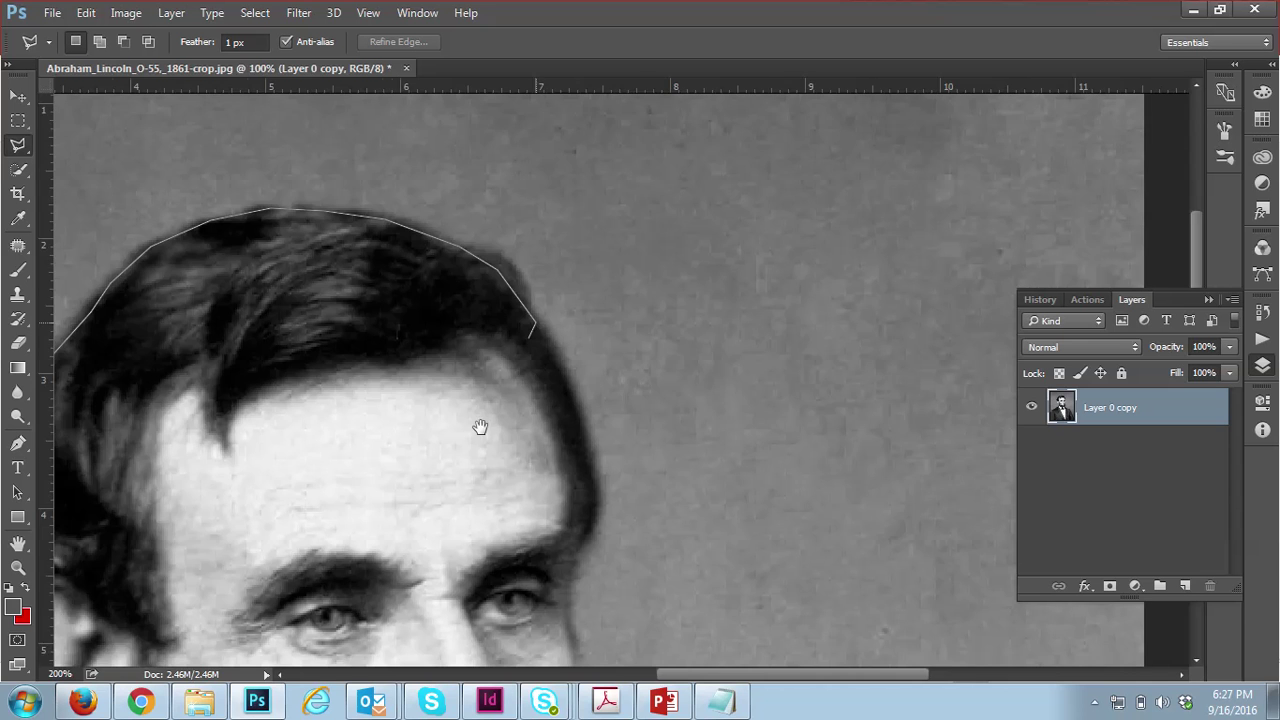
# - Continue the lasso outline down the hair on the far side of the forehead to the temple
pyautogui.moveTo(480, 426)
pyautogui.mouseDown()
pyautogui.moveTo(614, 350)
pyautogui.moveTo(663, 371)
pyautogui.moveTo(603, 366)
pyautogui.moveTo(449, 286)
pyautogui.moveTo(517, 262)
pyautogui.mouseUp()
pyautogui.press('space')
pyautogui.moveTo(453, 305)
pyautogui.mouseDown()
pyautogui.moveTo(491, 306)
pyautogui.moveTo(528, 283)
pyautogui.moveTo(471, 383)
pyautogui.moveTo(620, 338)
pyautogui.mouseUp()
pyautogui.click(627, 393)
pyautogui.click(628, 426)
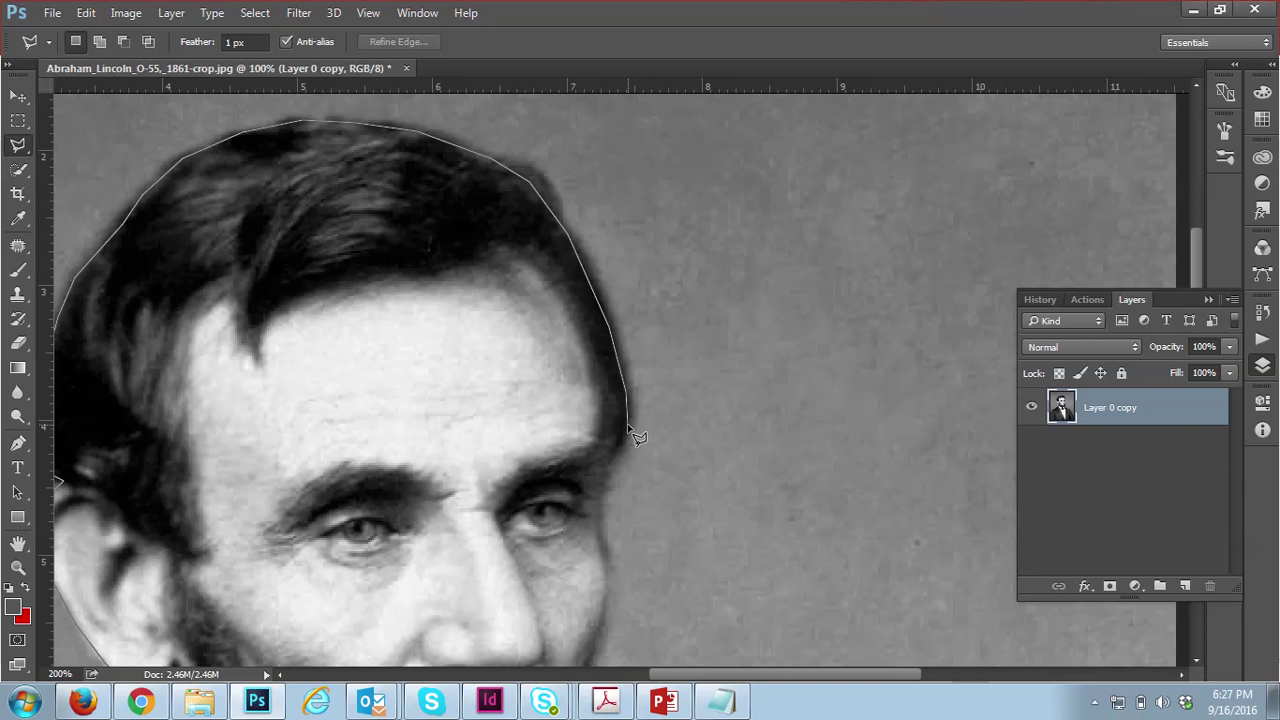
# - Trace the lasso outline down the far side of the face and around the beard to the coat collar
pyautogui.press('space')
pyautogui.moveTo(507, 458); pyautogui.dragTo(617, 280)
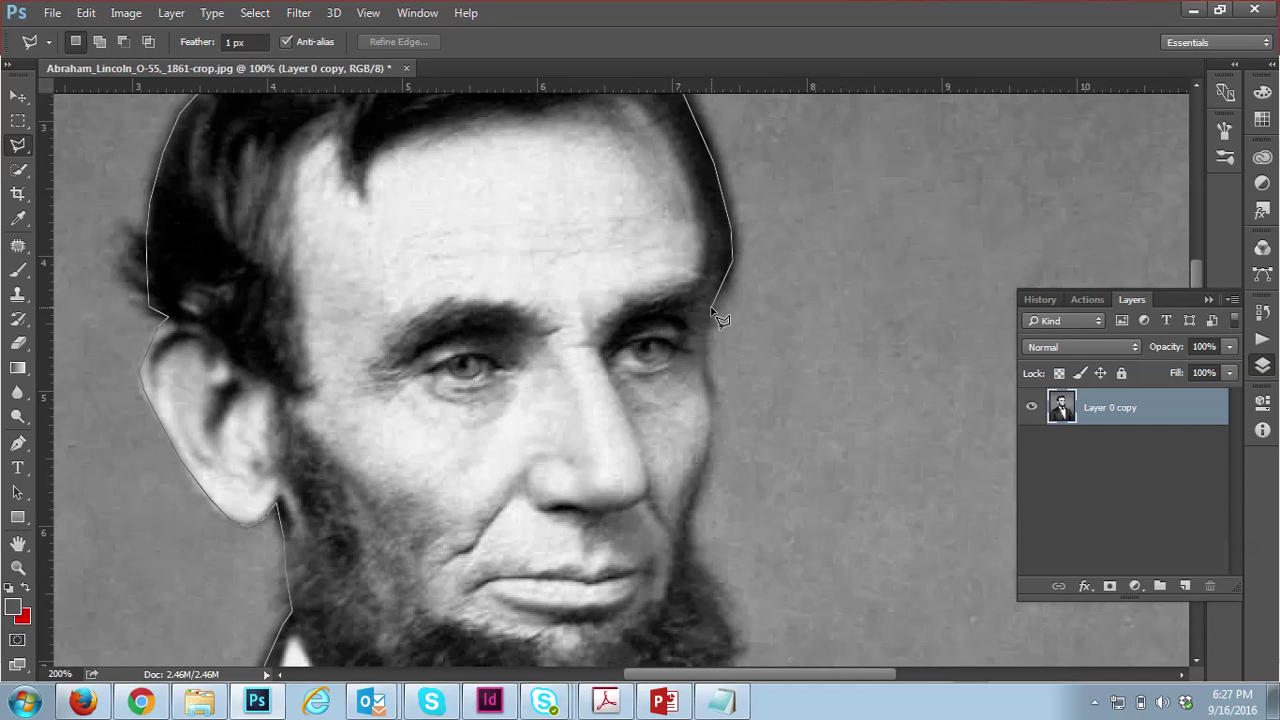
pyautogui.moveTo(713, 310)
pyautogui.mouseDown()
pyautogui.moveTo(705, 395)
pyautogui.moveTo(720, 419)
pyautogui.moveTo(708, 446)
pyautogui.mouseUp()
pyautogui.click(707, 444)
pyautogui.moveTo(636, 489)
pyautogui.mouseDown()
pyautogui.moveTo(475, 261)
pyautogui.moveTo(530, 297)
pyautogui.moveTo(578, 420)
pyautogui.moveTo(560, 490)
pyautogui.moveTo(382, 349)
pyautogui.moveTo(233, 168)
pyautogui.mouseUp()
pyautogui.click(531, 501)
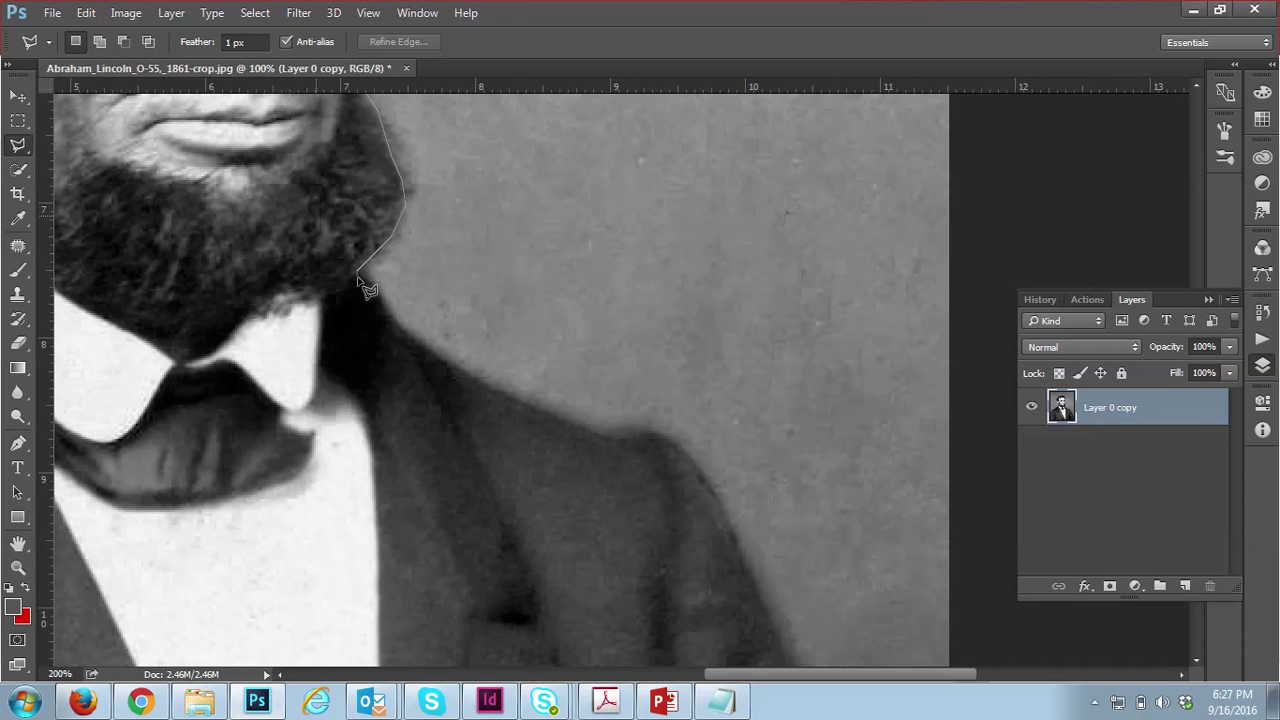
# - Continue the lasso outline from the collar along the shoulder on the image's right side and onto the upper sleeve
pyautogui.moveTo(371, 287)
pyautogui.mouseDown()
pyautogui.moveTo(448, 372)
pyautogui.moveTo(580, 434)
pyautogui.moveTo(275, 271)
pyautogui.mouseUp()
pyautogui.press('space')
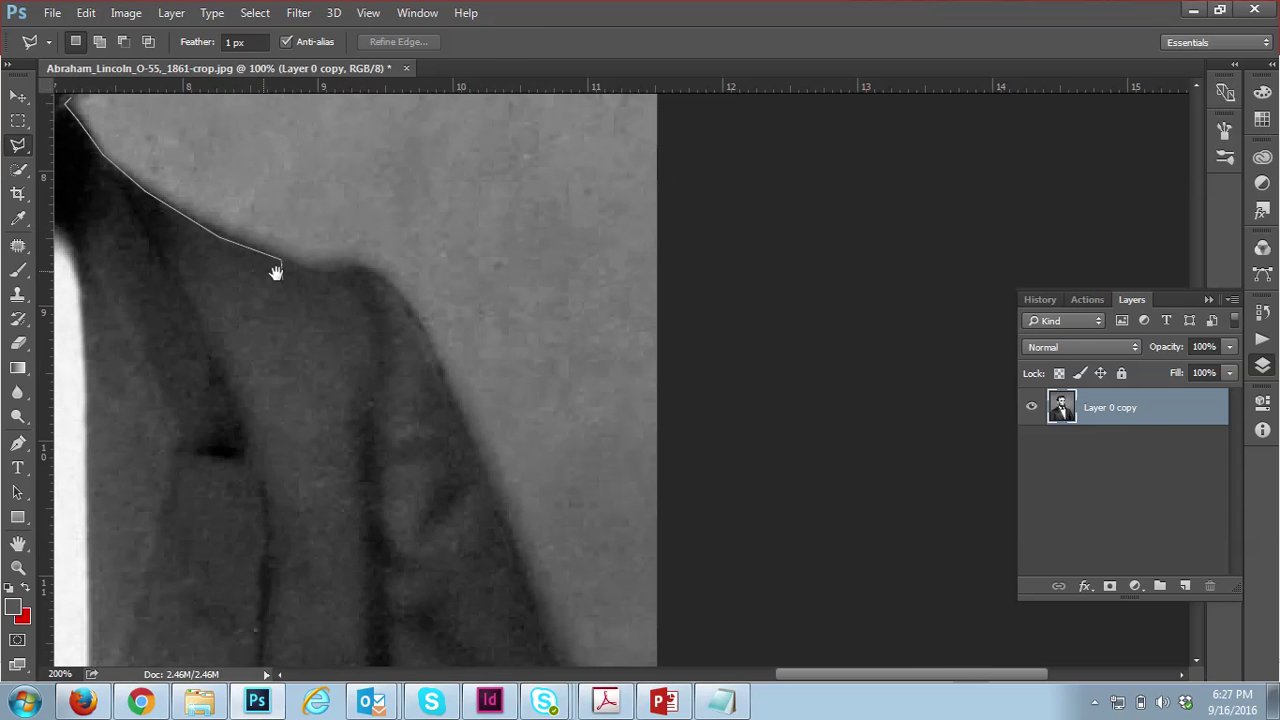
pyautogui.click(327, 274)
pyautogui.moveTo(357, 267)
pyautogui.mouseDown()
pyautogui.moveTo(400, 298)
pyautogui.moveTo(436, 360)
pyautogui.moveTo(457, 291)
pyautogui.moveTo(563, 249)
pyautogui.mouseUp()
pyautogui.click(434, 365)
# - Trace the lasso outline down the sleeve to the image's right edge and on to its bottom-right corner
pyautogui.press('space')
pyautogui.moveTo(633, 310); pyautogui.dragTo(752, 604)
pyautogui.click(741, 593)
pyautogui.press('space')
pyautogui.moveTo(646, 586); pyautogui.dragTo(529, 321)
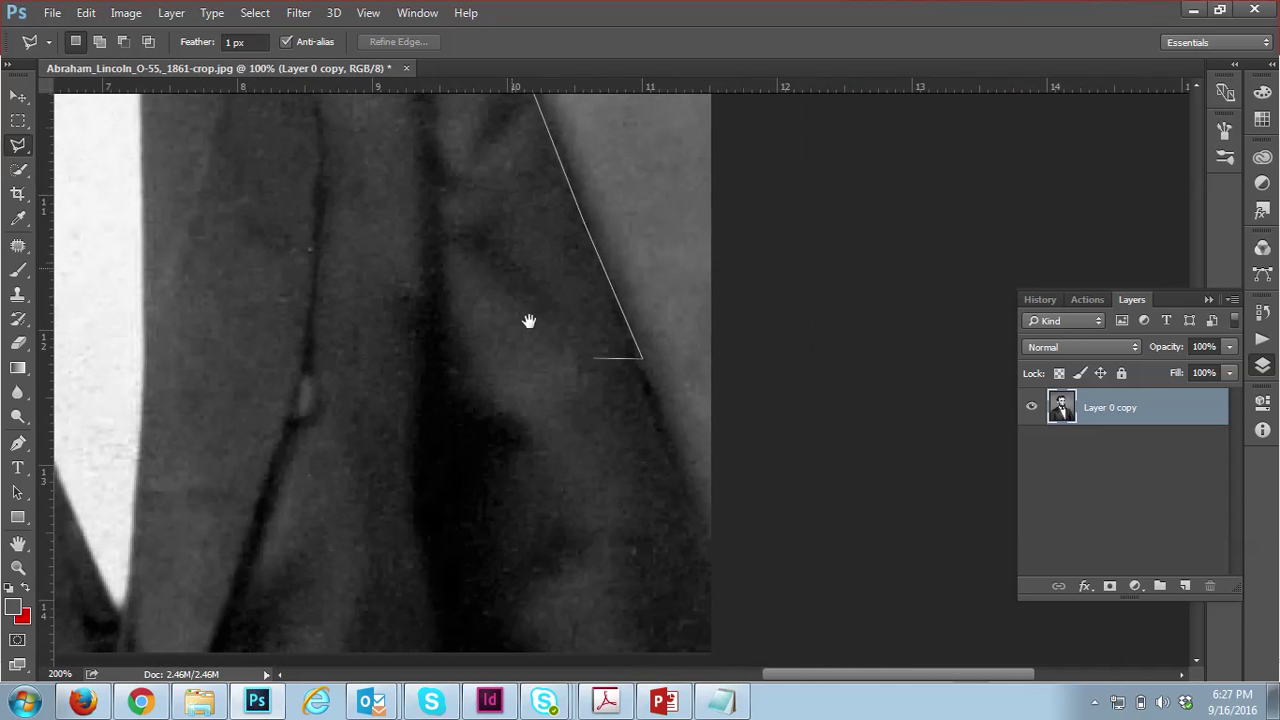
pyautogui.moveTo(670, 430)
pyautogui.mouseDown()
pyautogui.moveTo(711, 488)
pyautogui.moveTo(725, 567)
pyautogui.moveTo(646, 257)
pyautogui.mouseUp()
pyautogui.press('space')
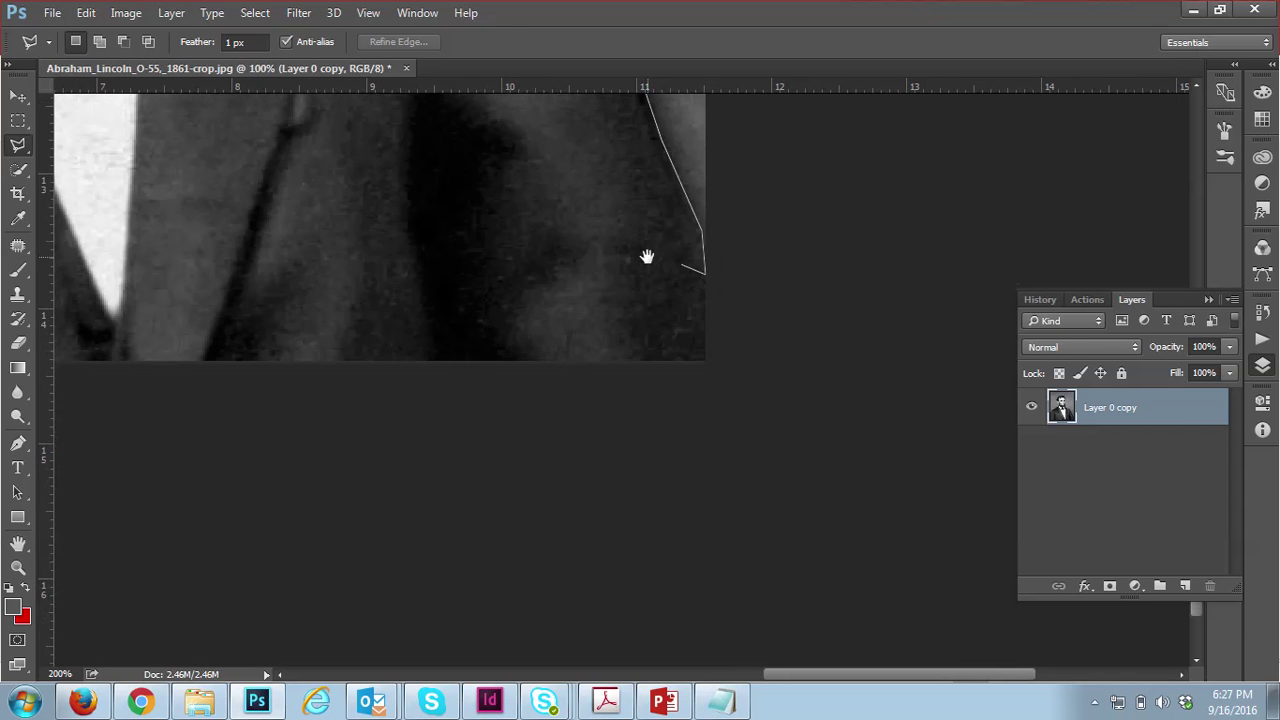
pyautogui.click(705, 363)
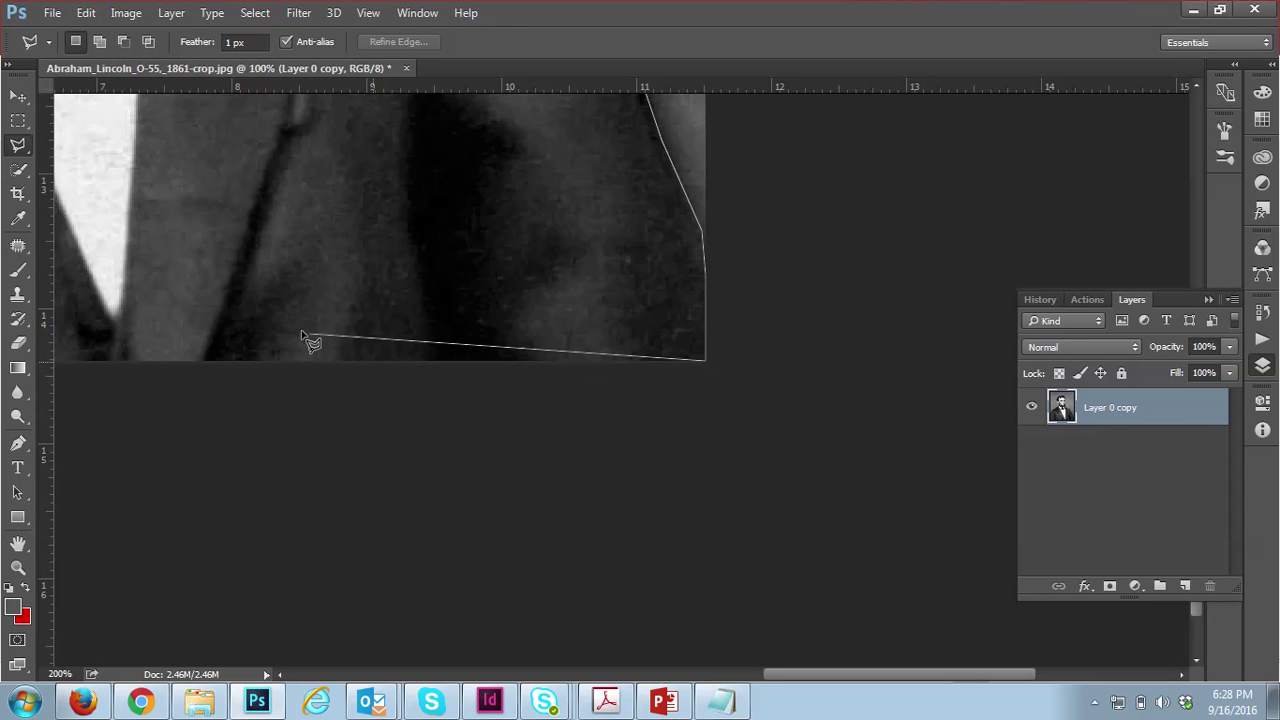
# - Run the lasso outline along the image's bottom edge and up the left edge to its starting point, closing the selection
pyautogui.press('space')
pyautogui.moveTo(309, 343)
pyautogui.mouseDown()
pyautogui.moveTo(714, 291)
pyautogui.moveTo(889, 318)
pyautogui.mouseUp()
pyautogui.moveTo(122, 322); pyautogui.dragTo(614, 332)
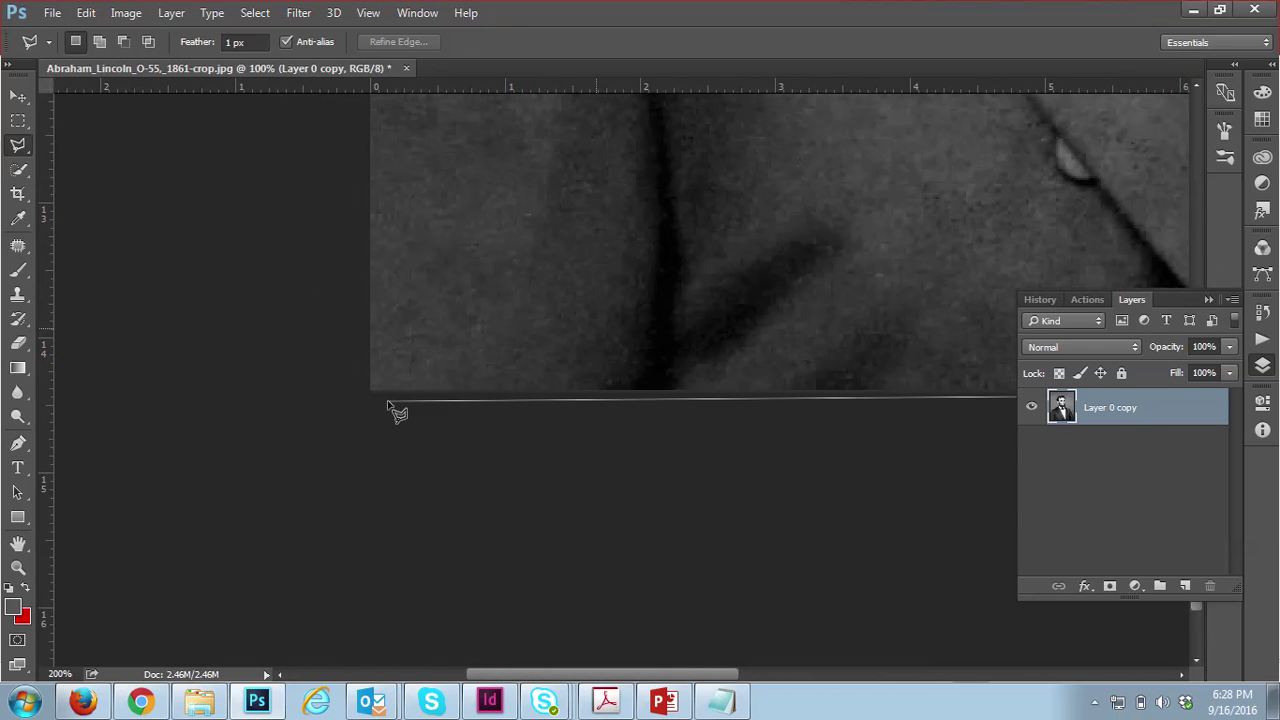
pyautogui.click(374, 390)
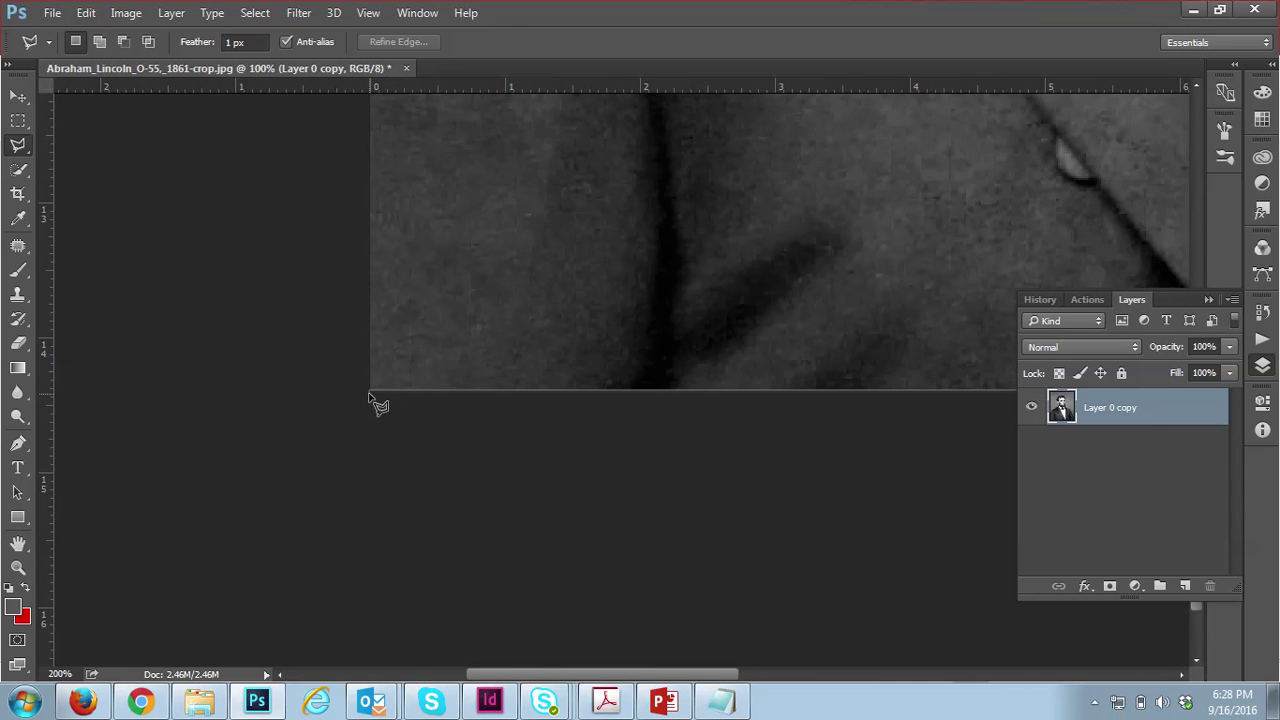
pyautogui.press('space')
pyautogui.moveTo(389, 268); pyautogui.dragTo(423, 551)
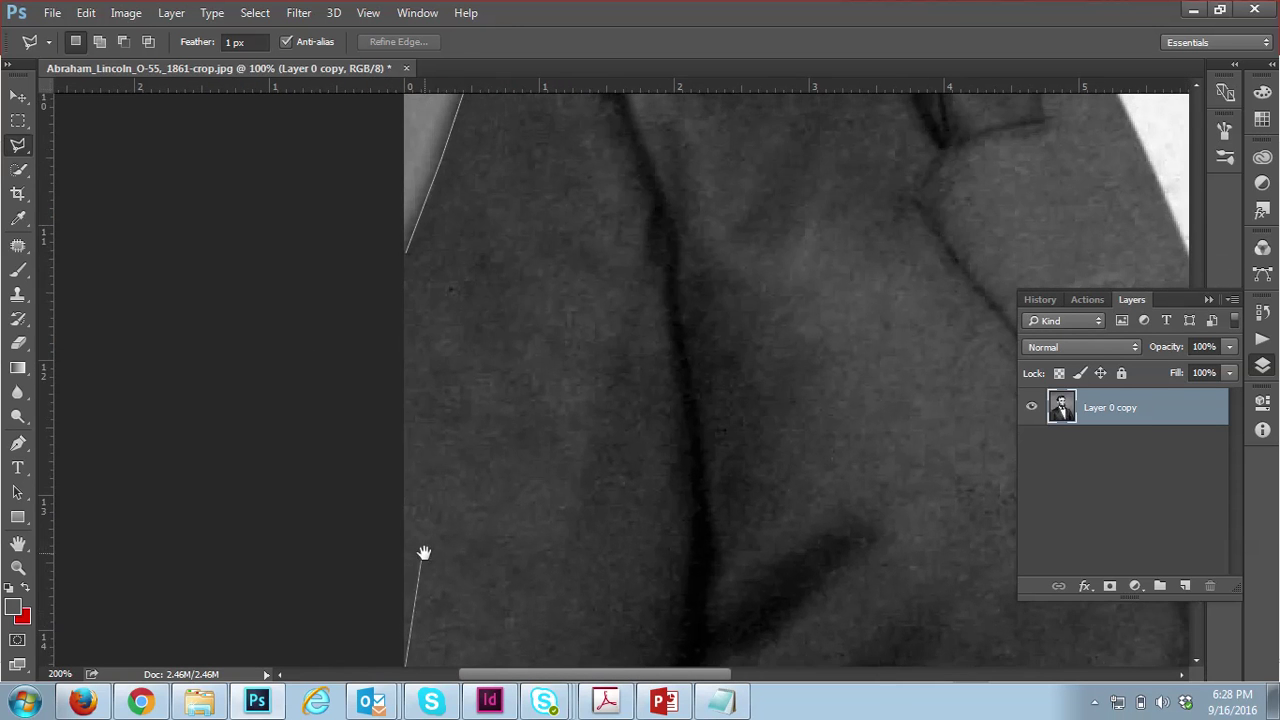
pyautogui.click(407, 258)
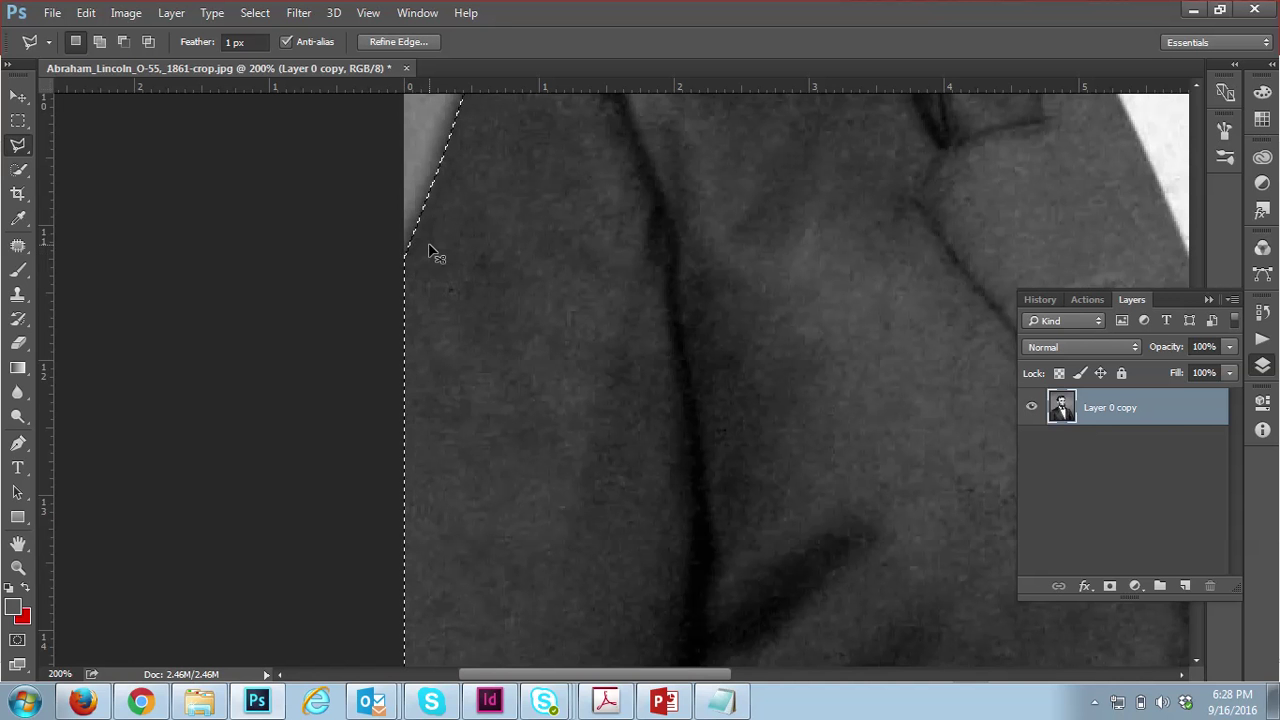
pyautogui.hotkey('ctrl', '0')
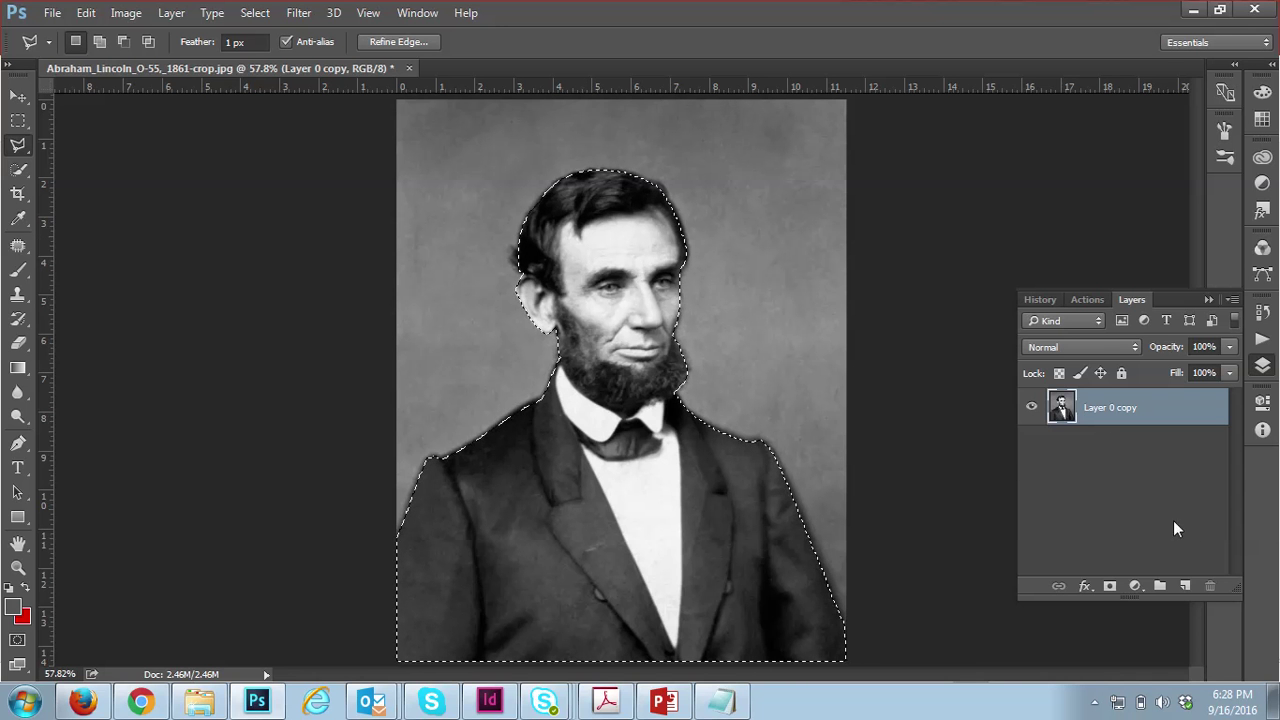
# - Try duplicating the whole portrait layer, and undo the duplication
pyautogui.click(1231, 300)
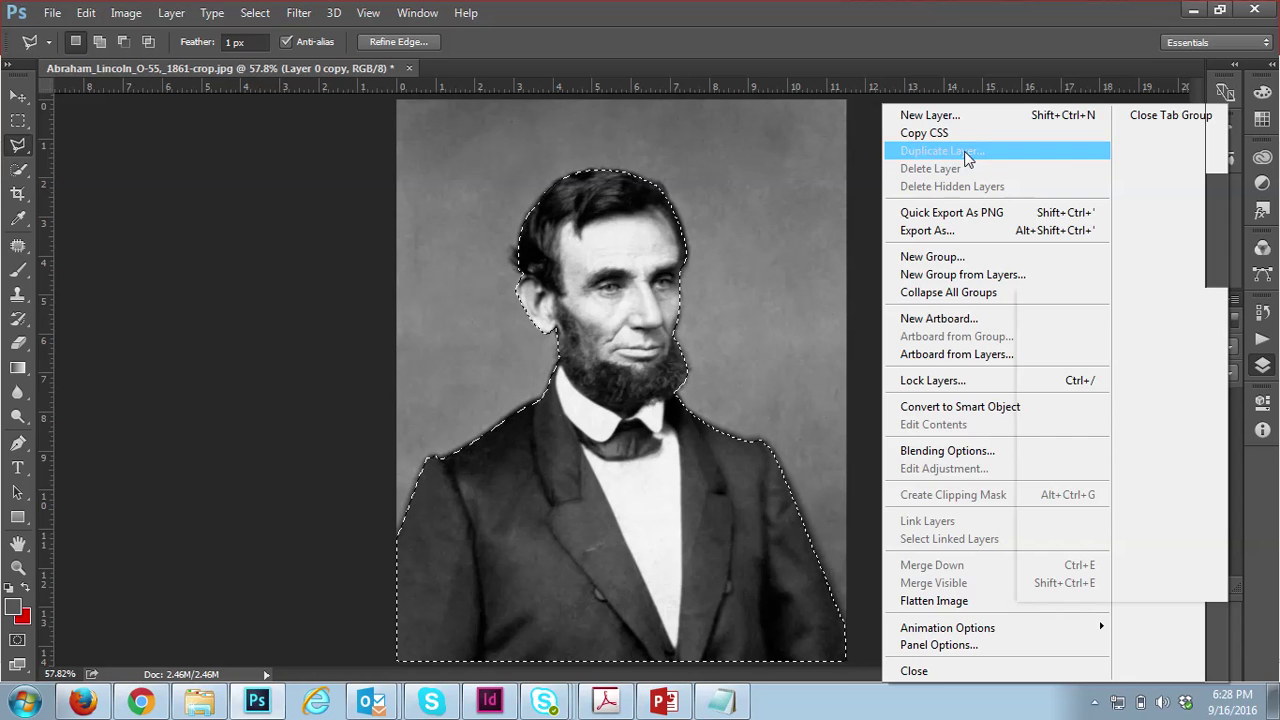
pyautogui.click(965, 152)
pyautogui.click(804, 209)
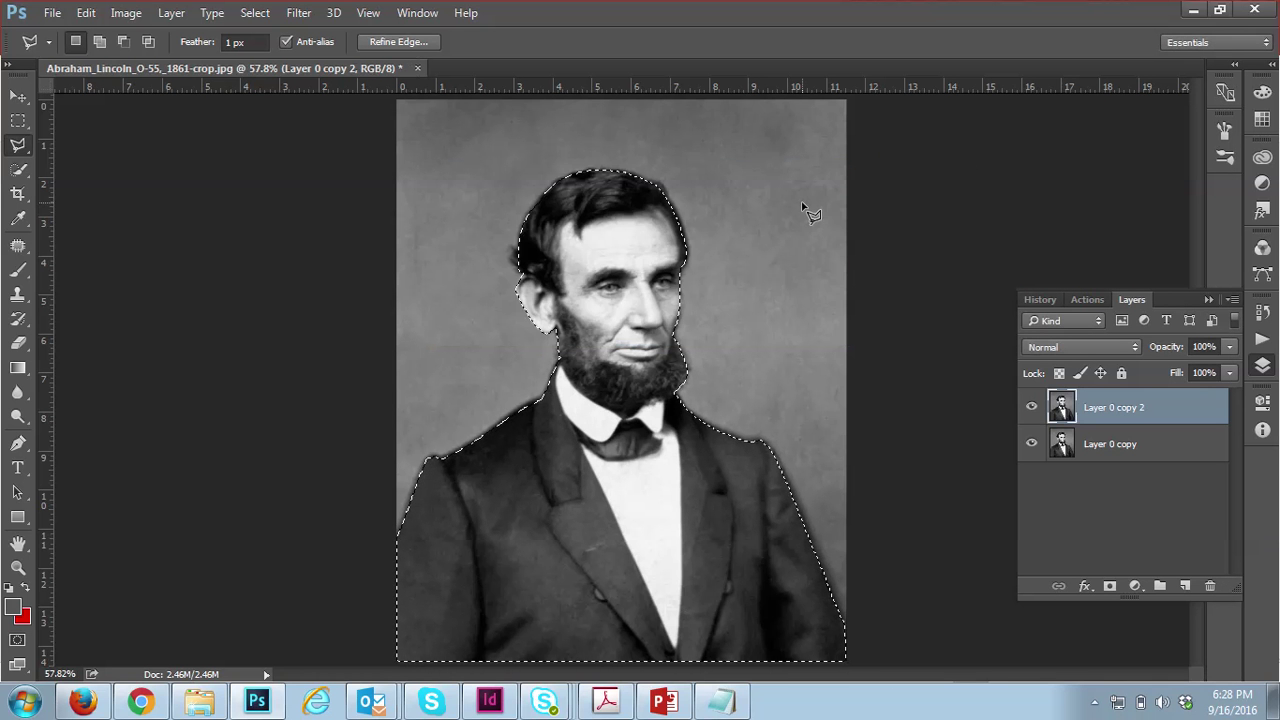
pyautogui.hotkey('ctrl', 'z')
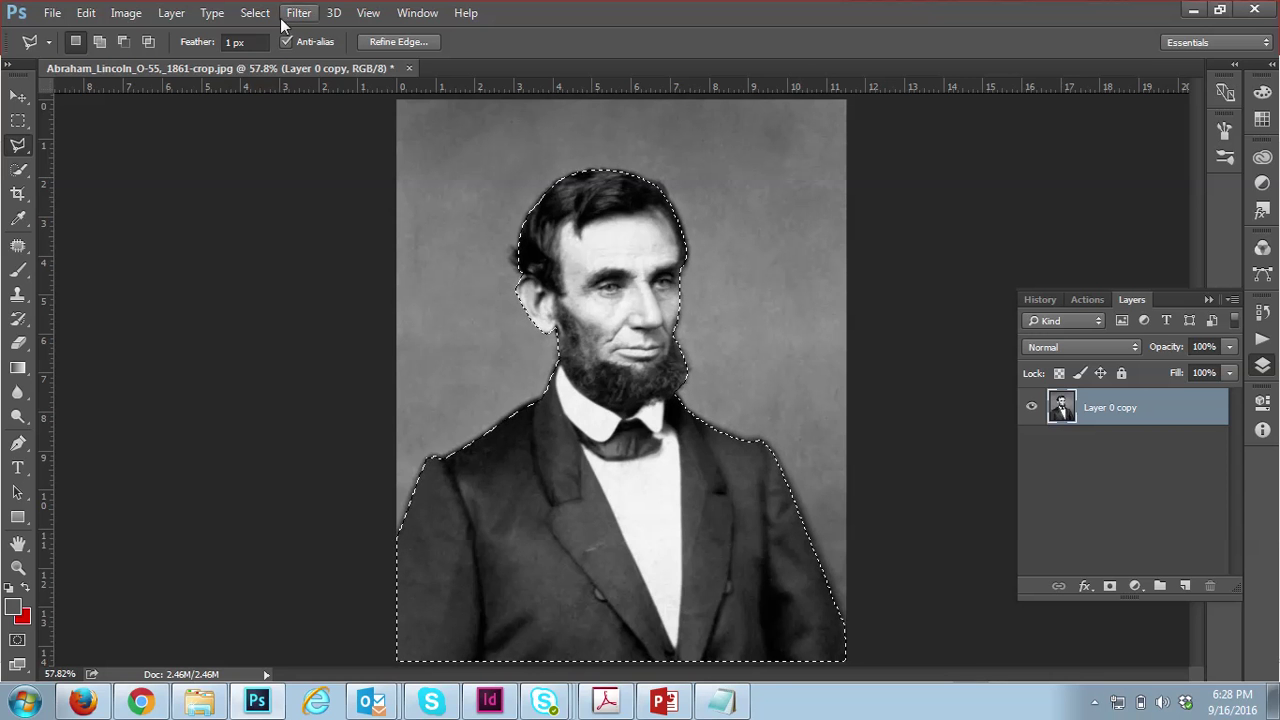
# - Copy the selected figure onto a new layer with Layer Via Copy
pyautogui.click(187, 15)
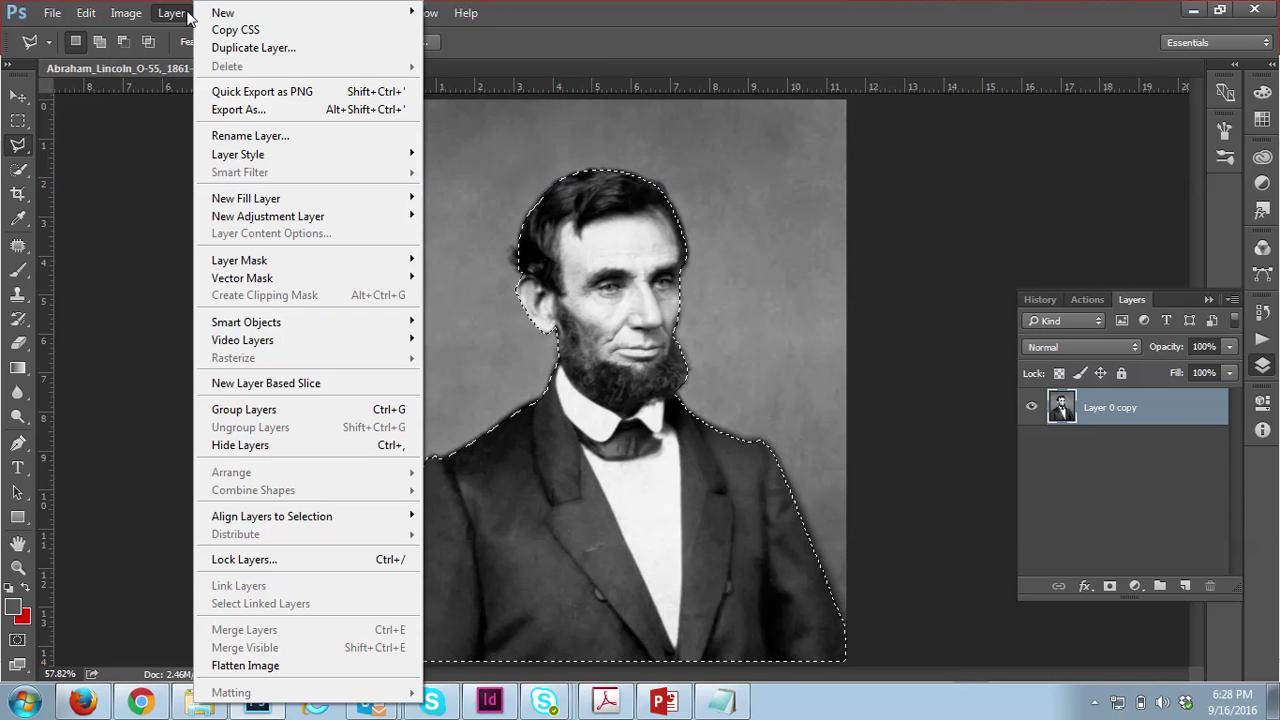
pyautogui.moveTo(230, 13)
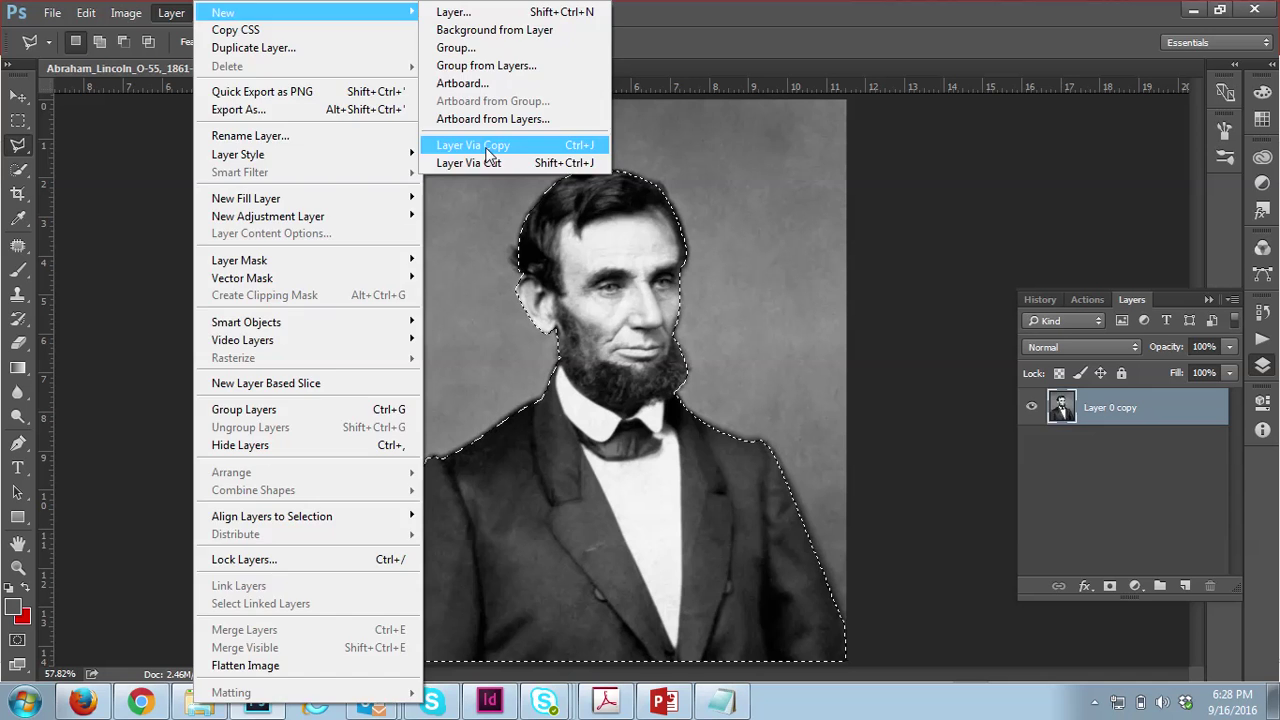
pyautogui.click(488, 150)
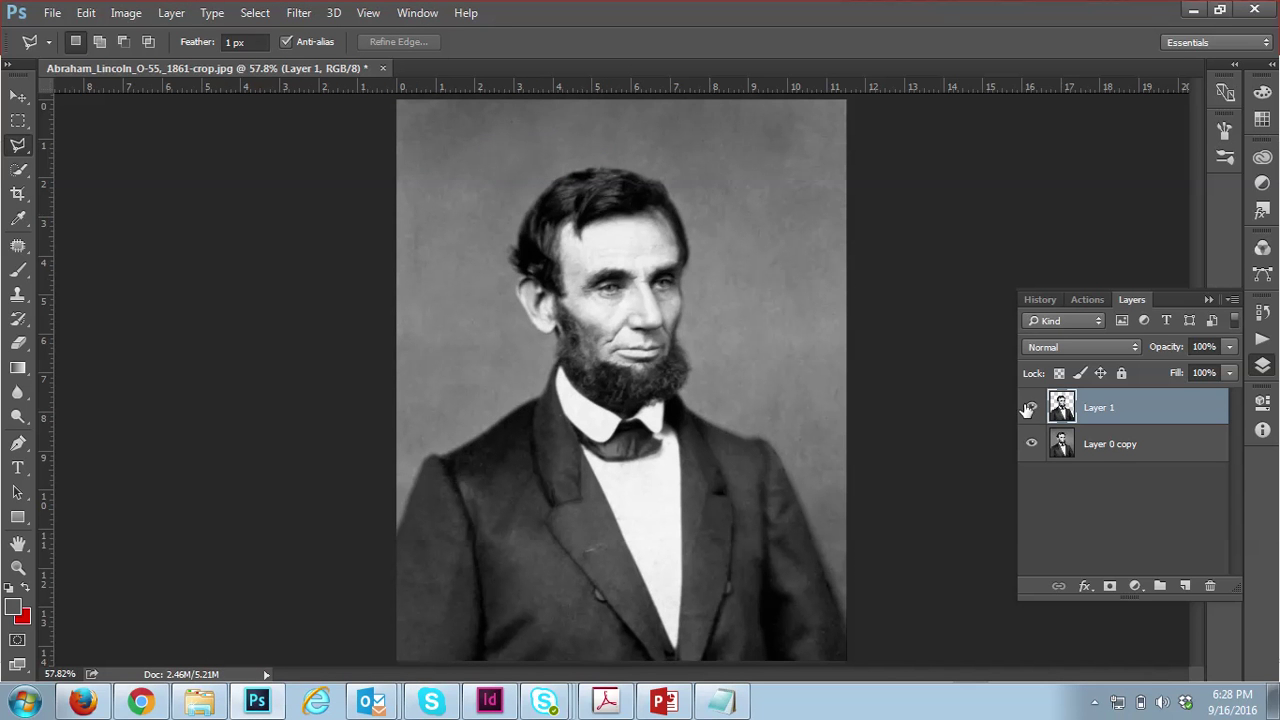
# - Hide the original portrait layer and add a new empty layer above the cut-out figure
pyautogui.click(1031, 443)
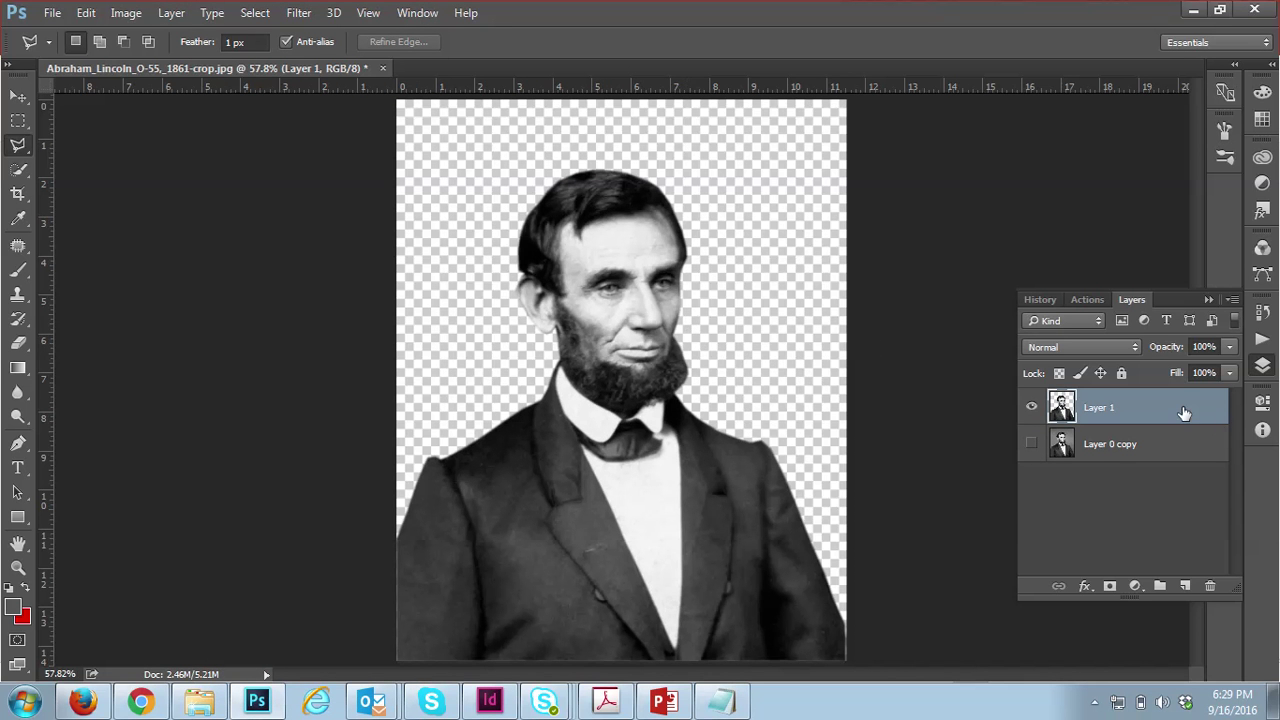
pyautogui.hotkey('ctrl', 'shift', 'n')
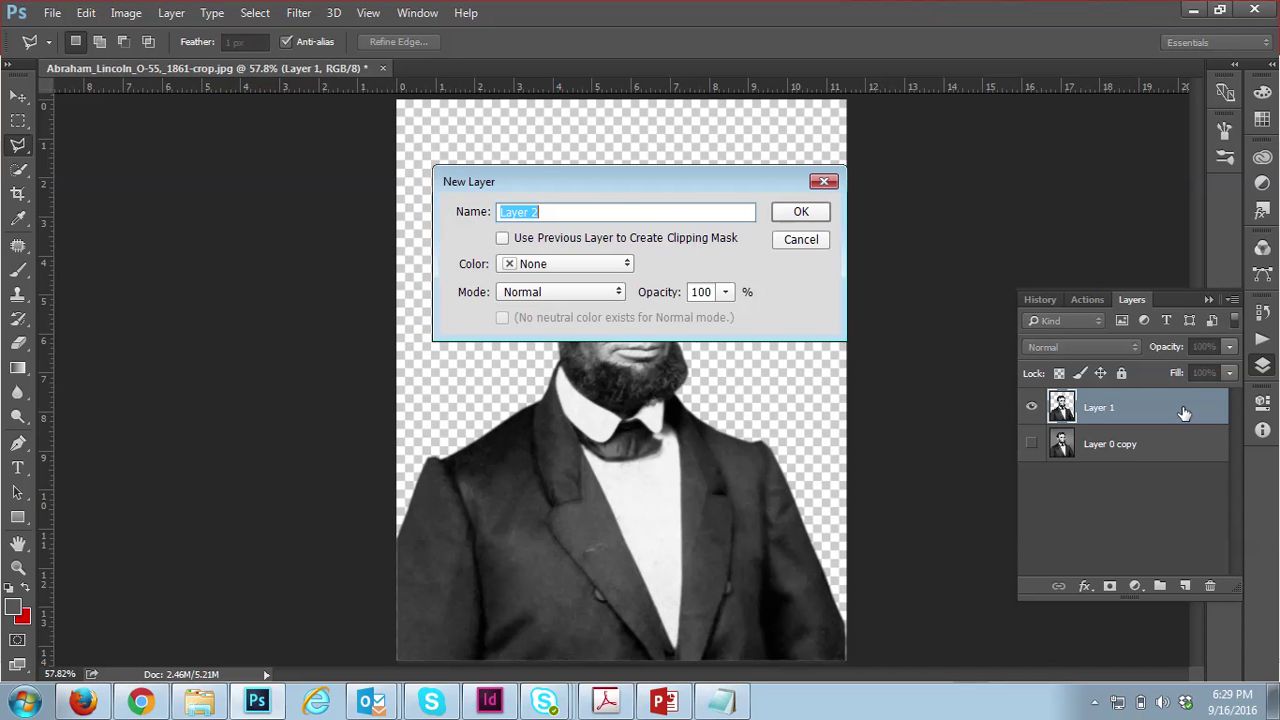
pyautogui.press('Return')
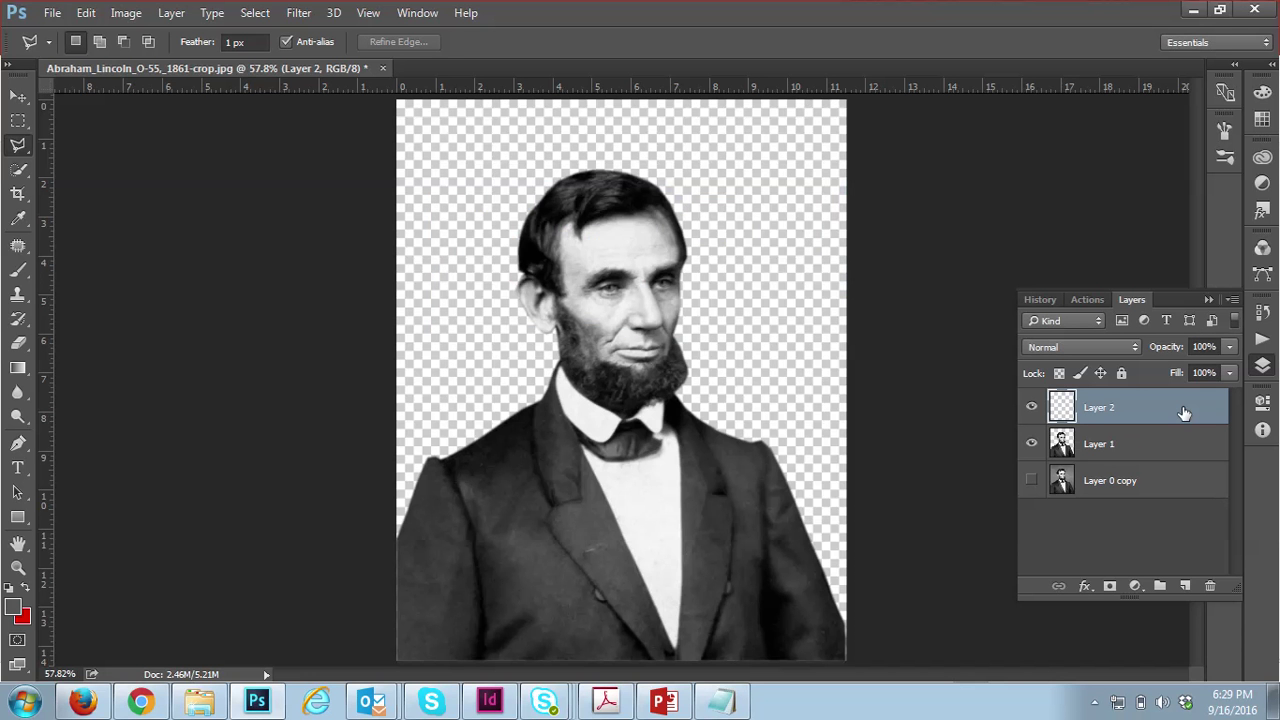
pyautogui.click(171, 13)
pyautogui.moveTo(240, 14)
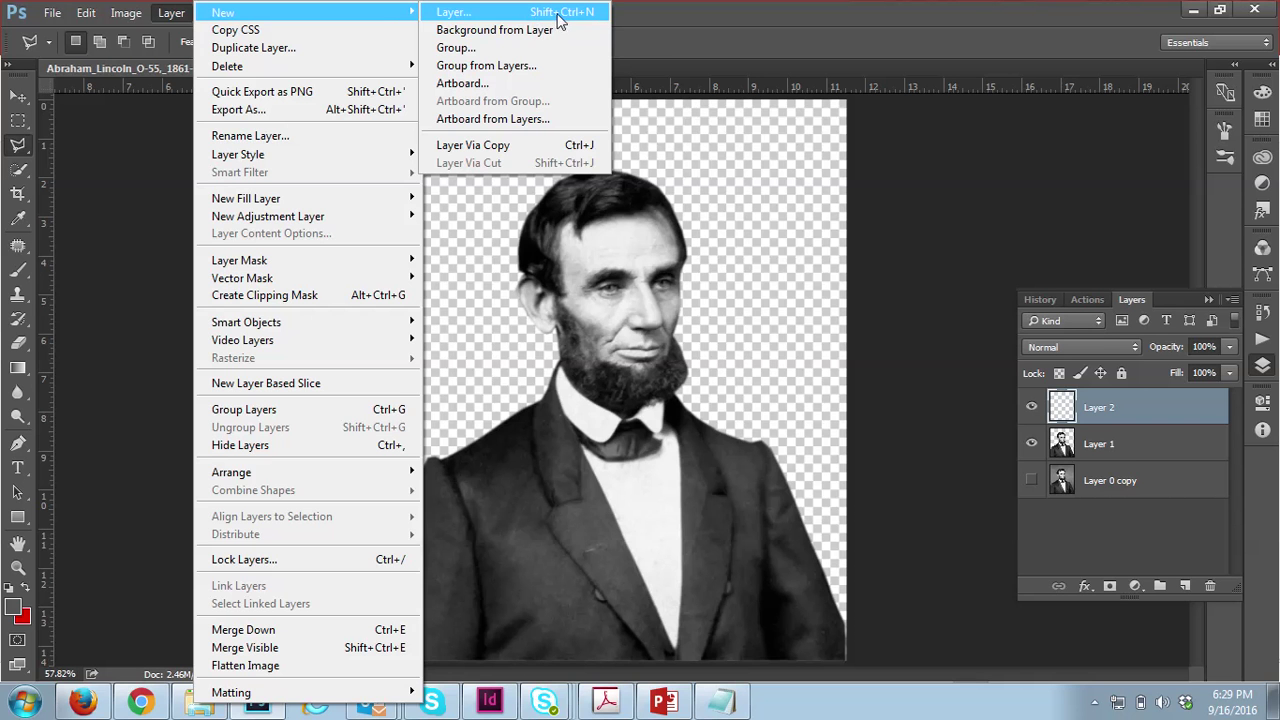
pyautogui.press('Escape')
pyautogui.press('Escape')
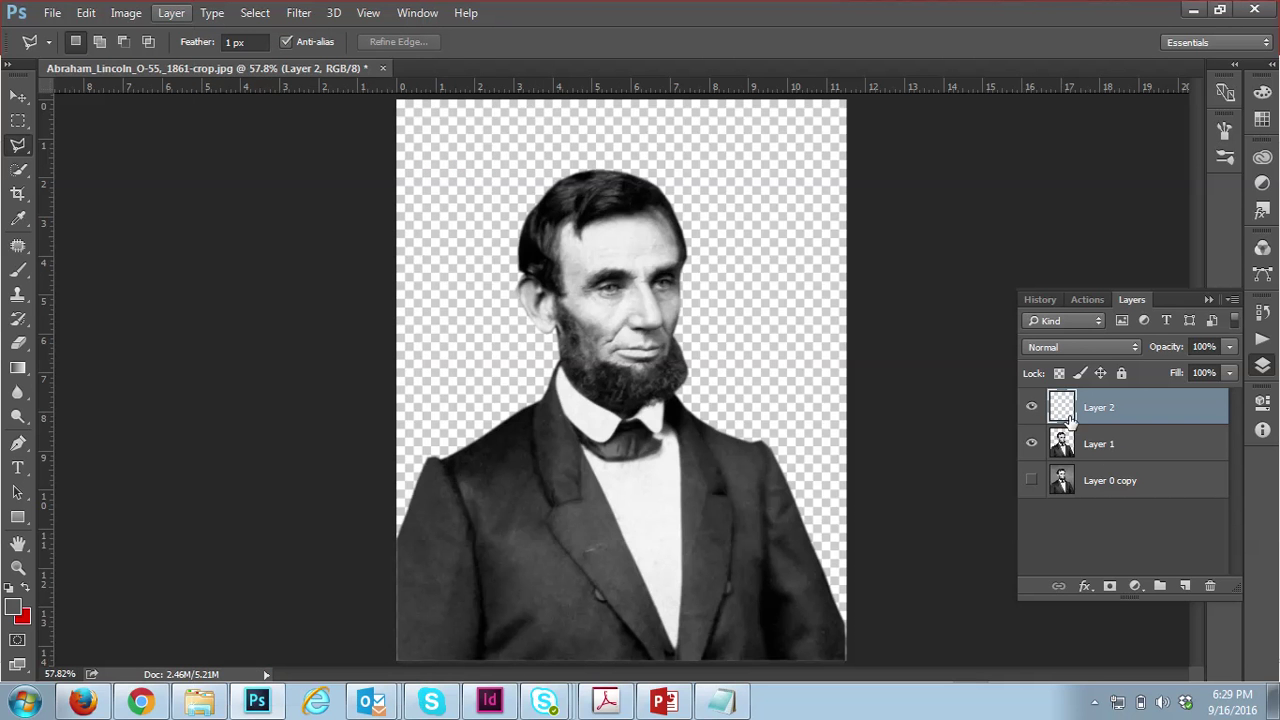
# - Fill the new layer with the red background colour and move it beneath the cut-out figure's layer
pyautogui.hotkey('ctrl', 'BackSpace')
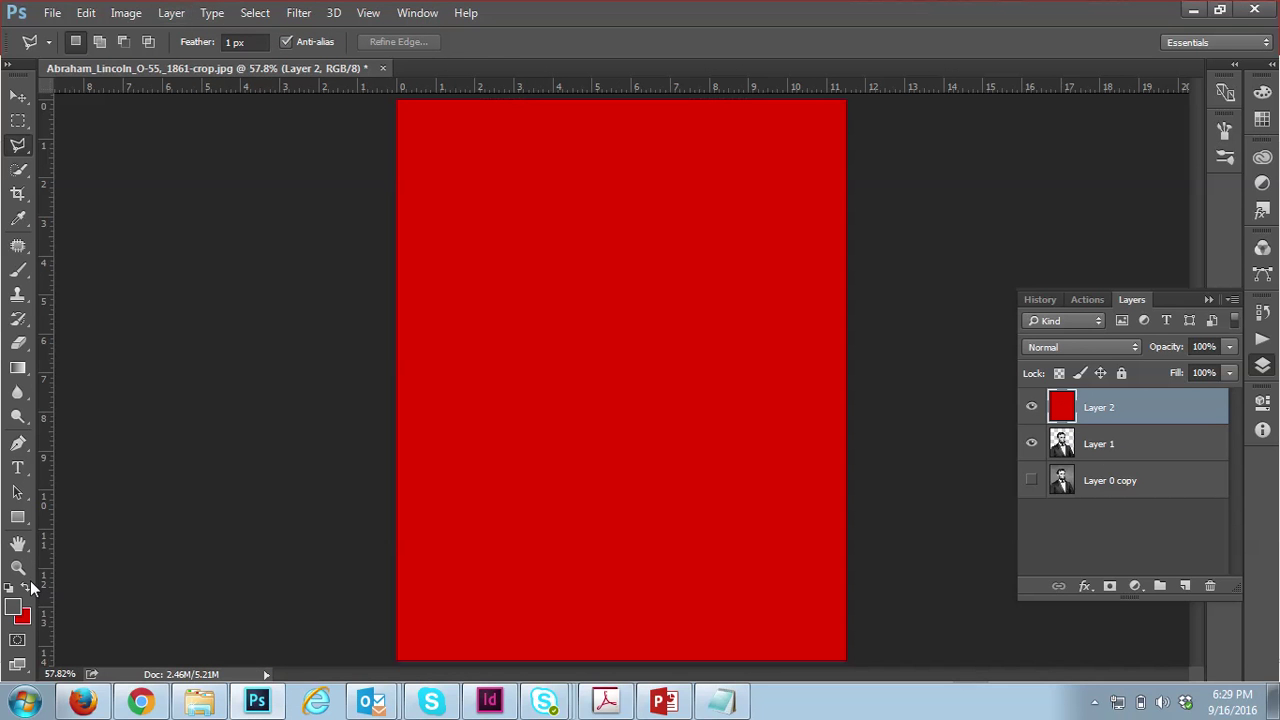
pyautogui.moveTo(1118, 412); pyautogui.dragTo(1121, 463)
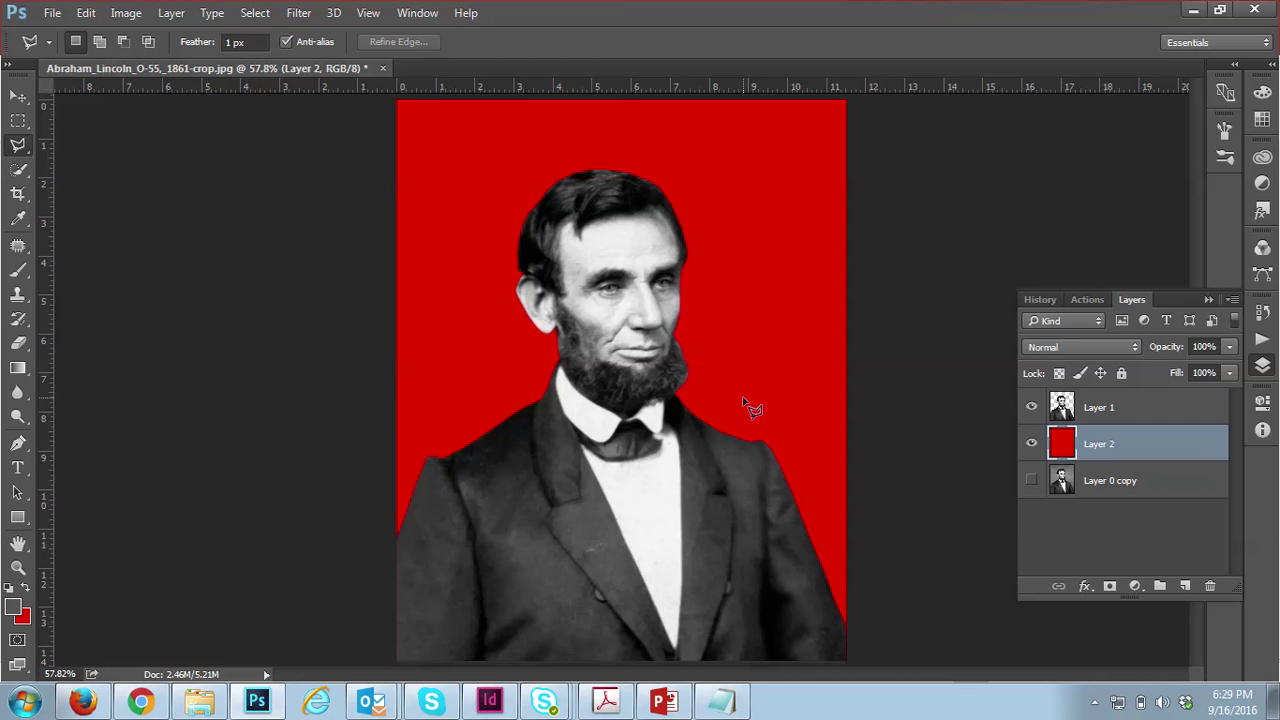
# - Try the blue, white and orange preset with the Gradient tool on the background layer, drawing it vertically upward at several lengths
pyautogui.click(17, 371)
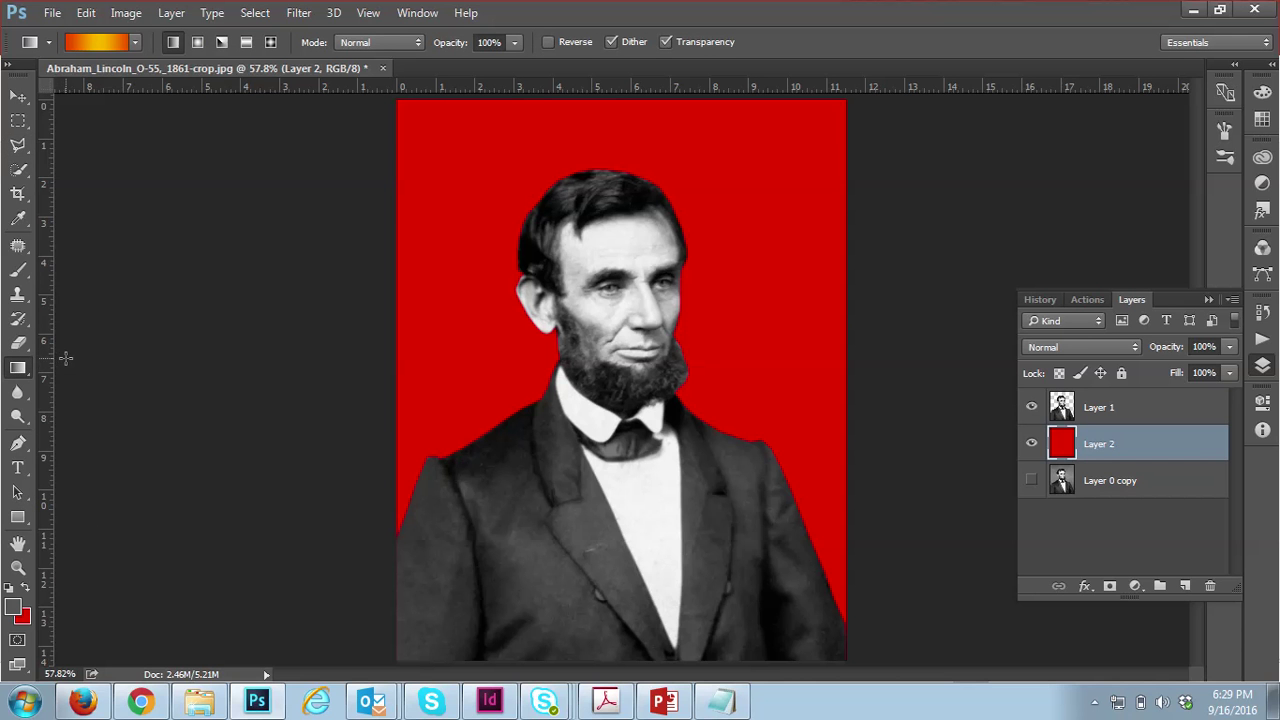
pyautogui.click(134, 45)
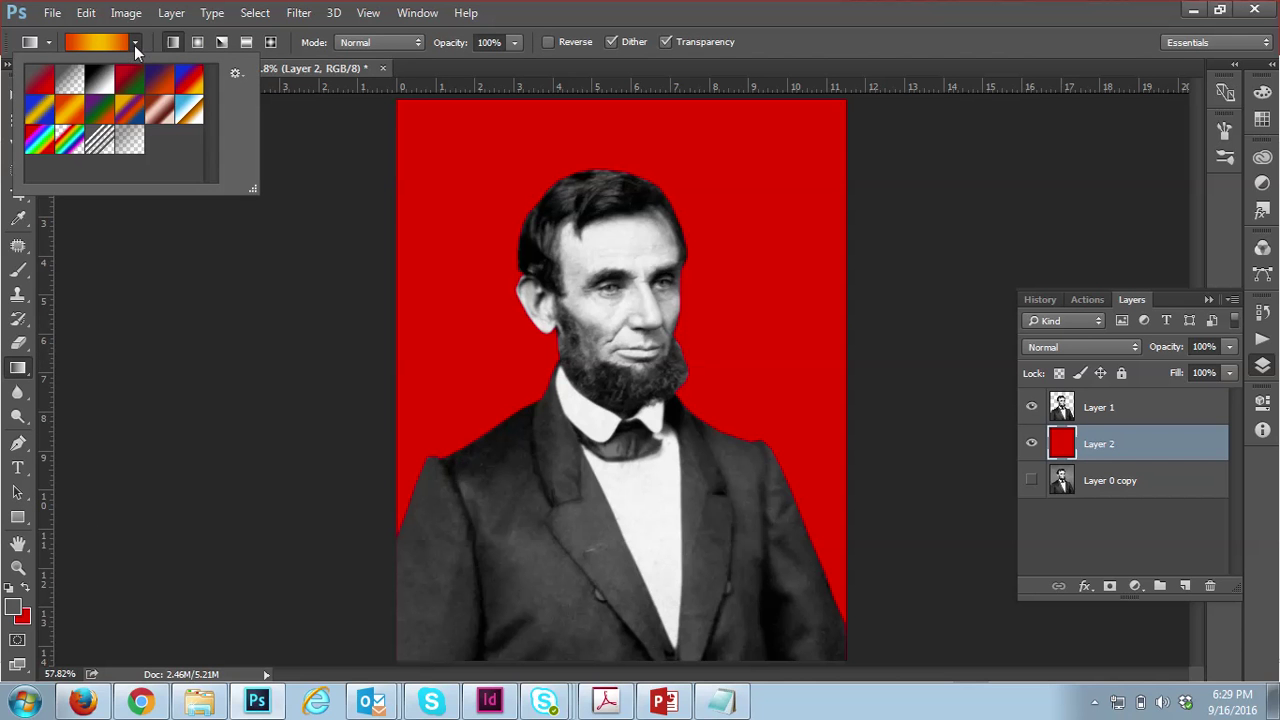
pyautogui.click(191, 114)
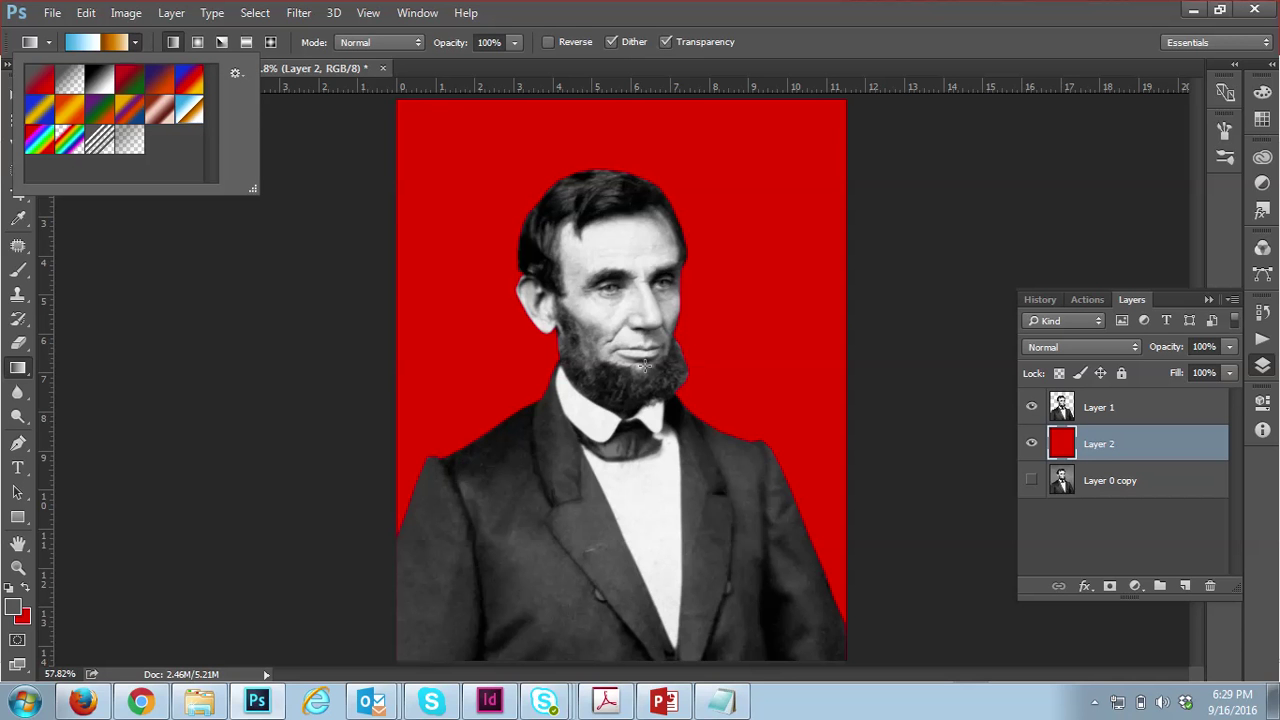
pyautogui.click(617, 607)
pyautogui.moveTo(617, 607); pyautogui.dragTo(614, 129)
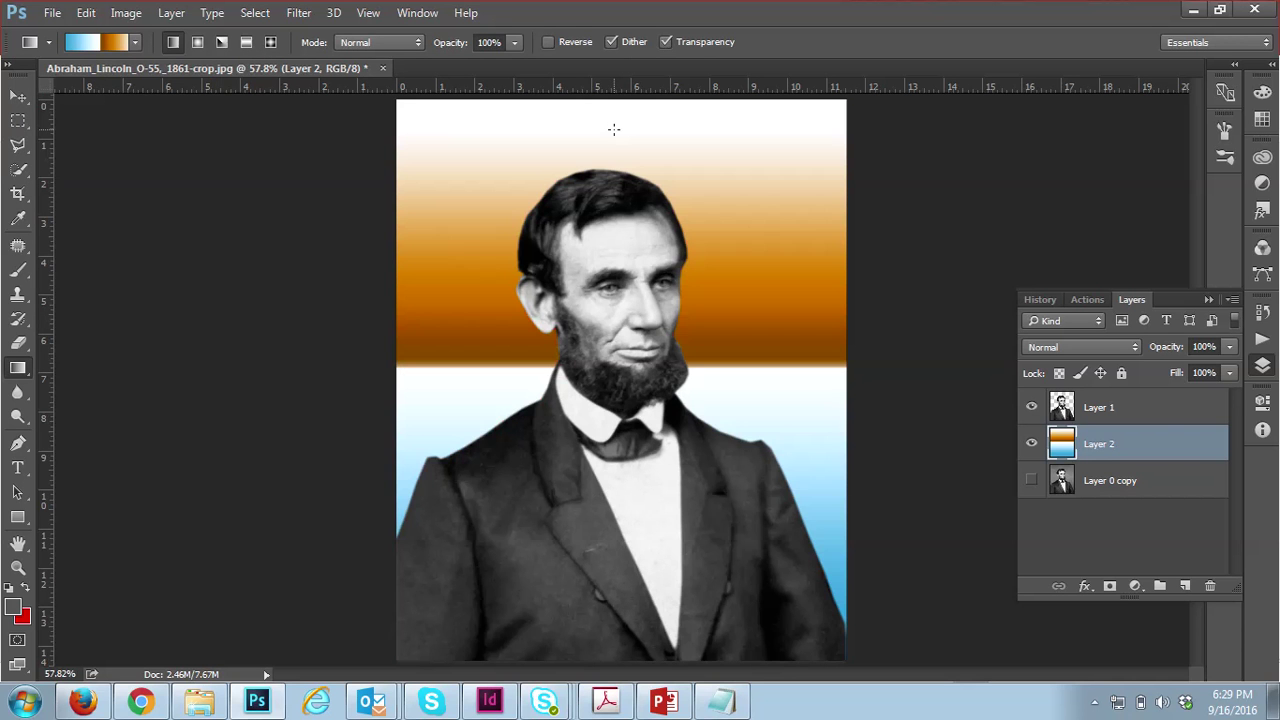
pyautogui.moveTo(622, 518); pyautogui.dragTo(624, 82)
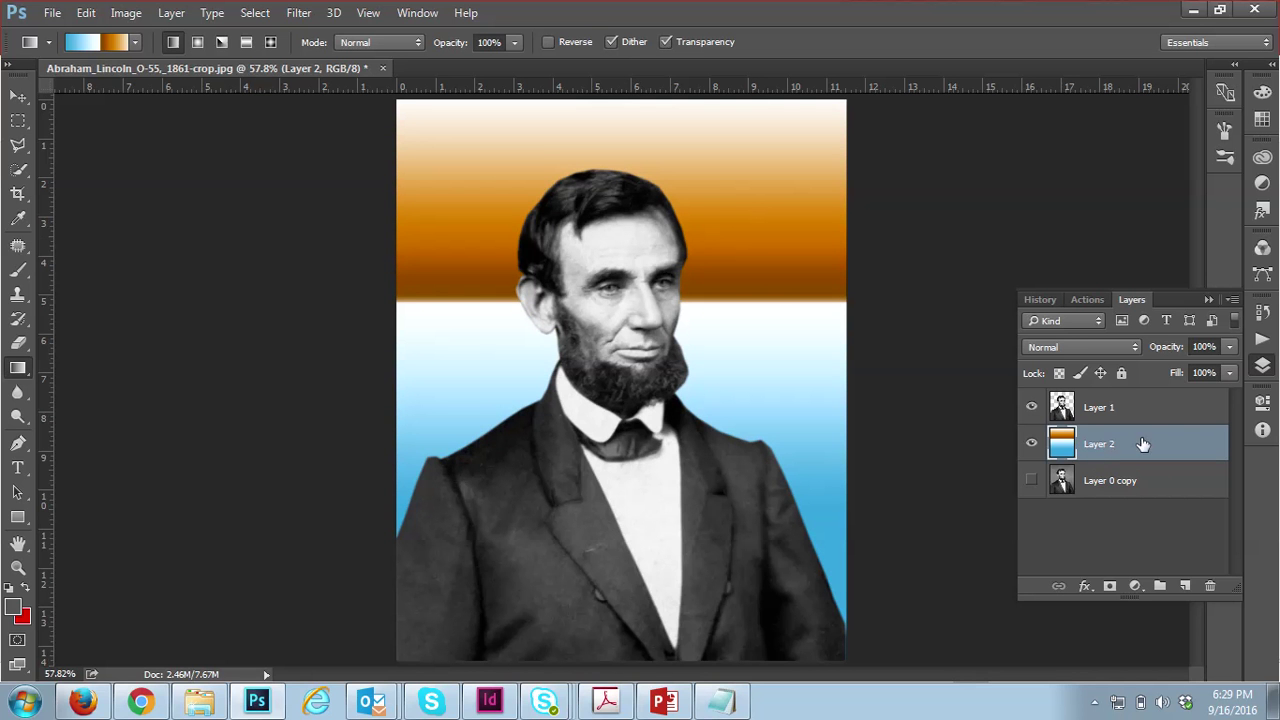
pyautogui.moveTo(640, 500); pyautogui.dragTo(632, 12)
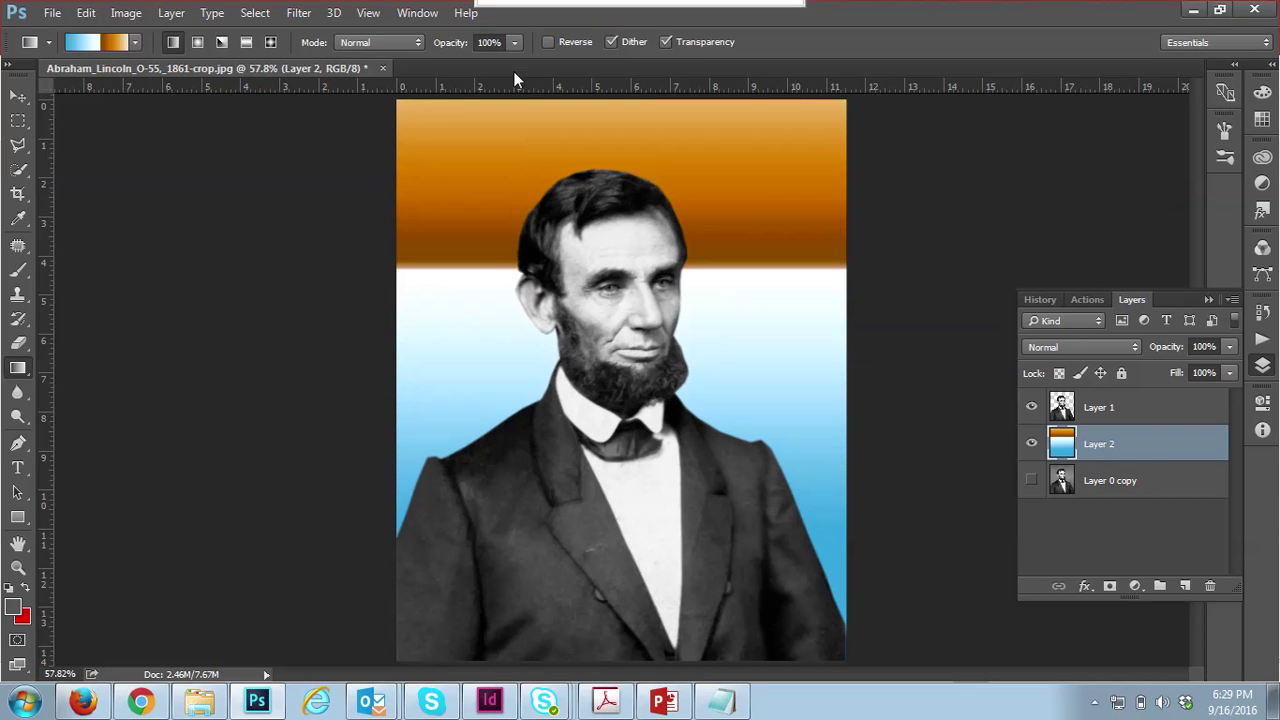
# - Try the Black, White gradient on the background layer, running vertically from the chest up past the image's upper edge
pyautogui.click(134, 42)
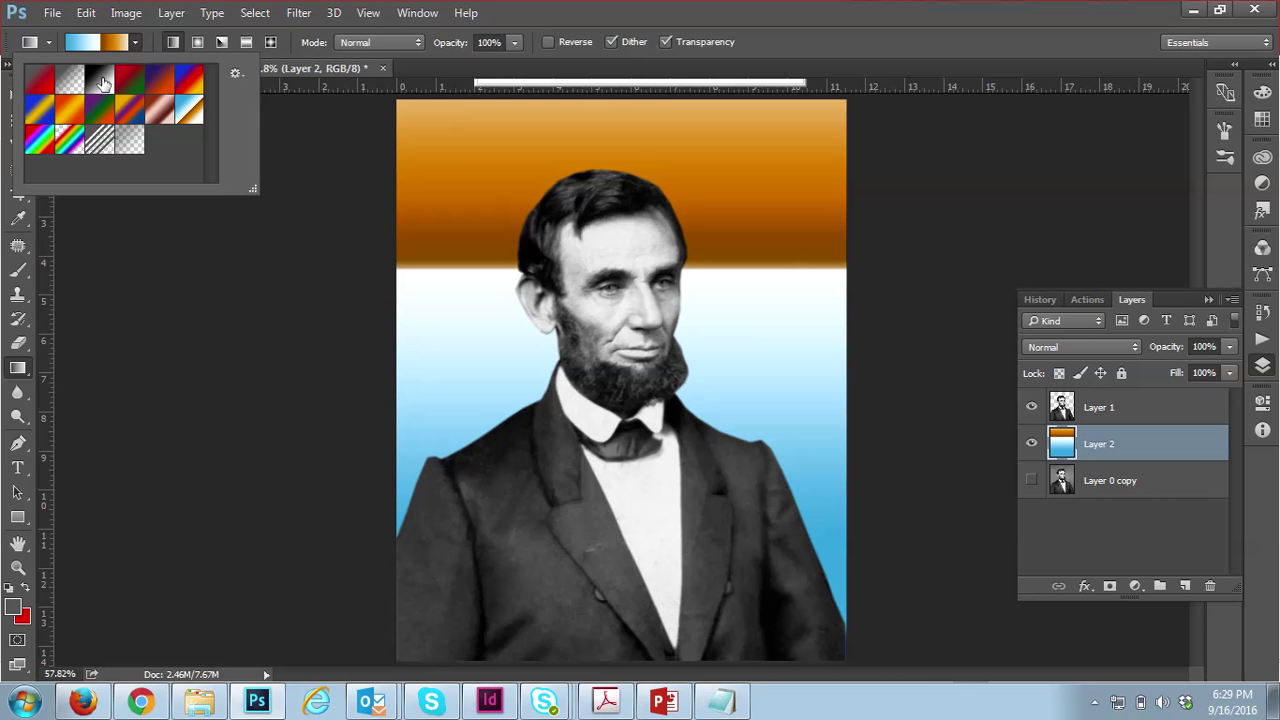
pyautogui.click(100, 83)
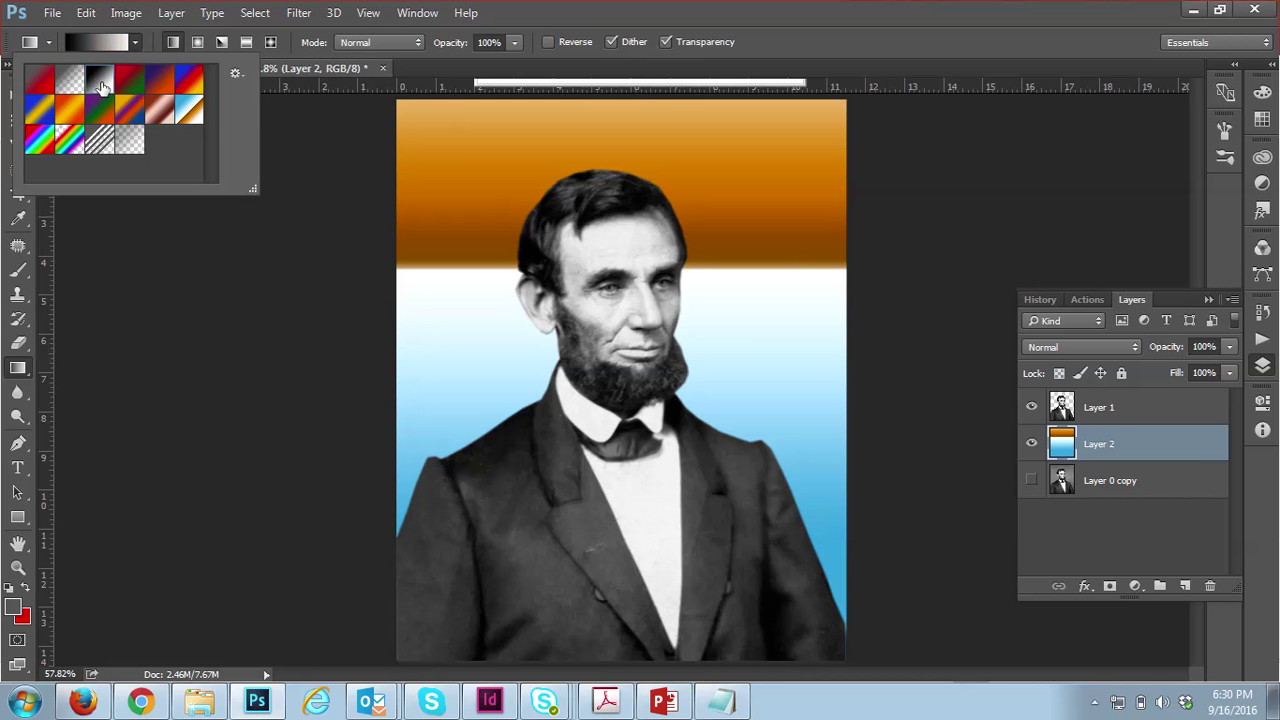
pyautogui.moveTo(636, 558); pyautogui.dragTo(639, 12)
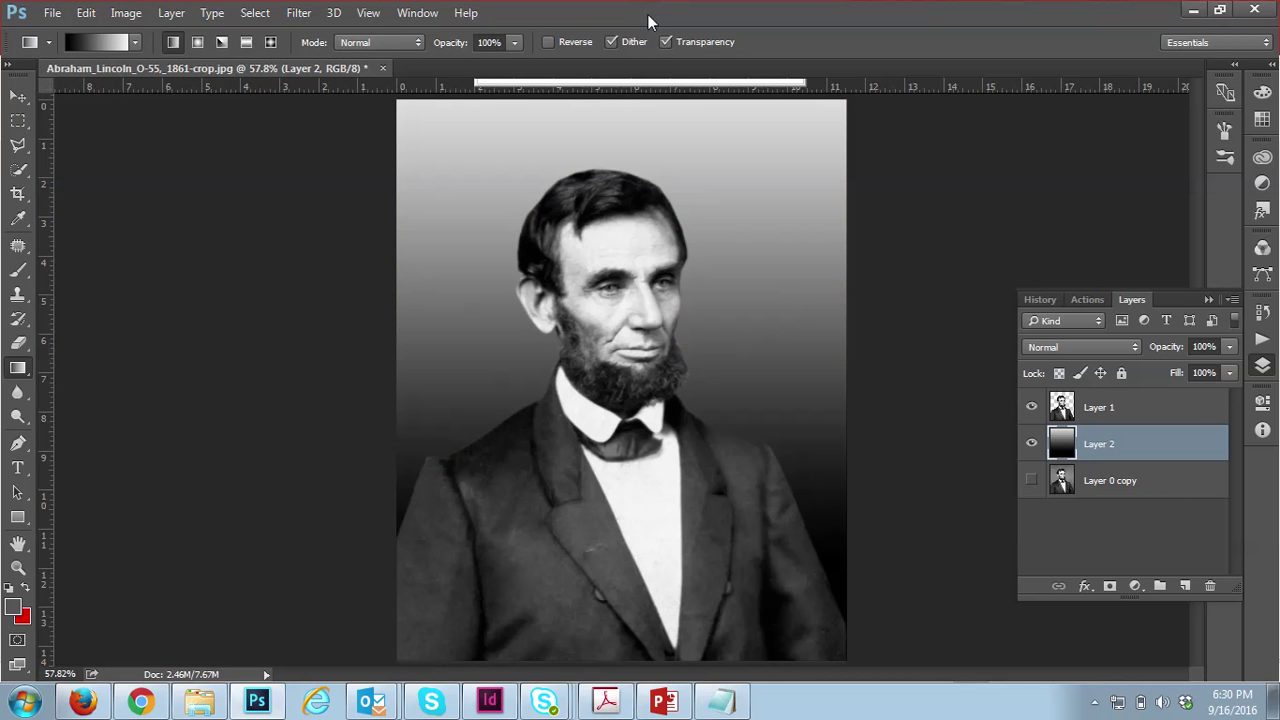
# - Choose the yellow, violet, orange and blue gradient preset and apply it diagonally across the background from upper left to lower right
pyautogui.click(122, 41)
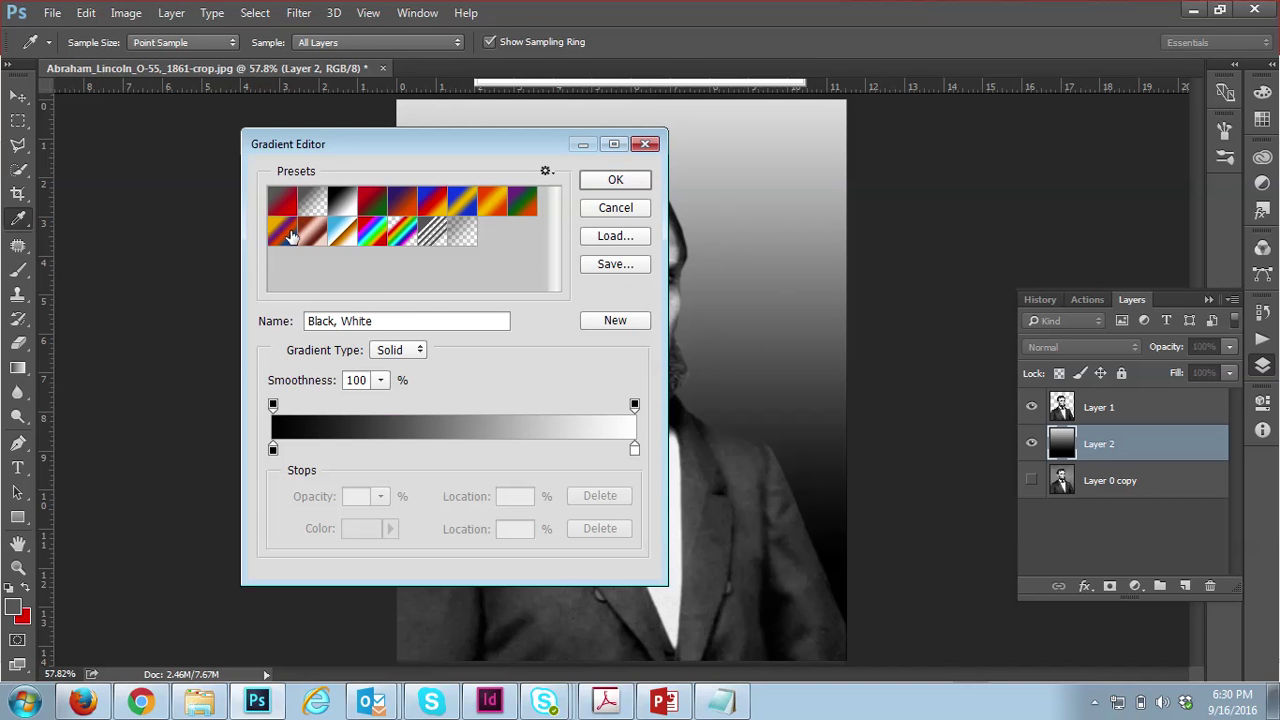
pyautogui.click(288, 234)
pyautogui.click(620, 184)
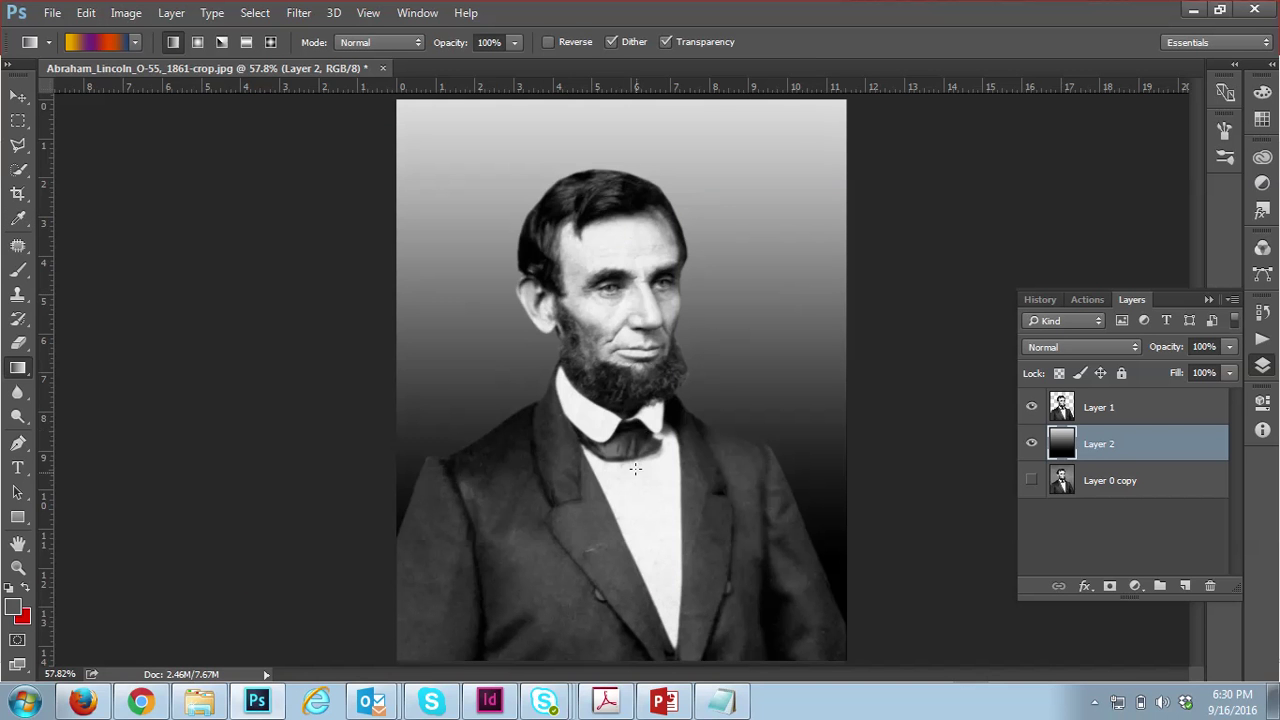
pyautogui.moveTo(635, 468); pyautogui.dragTo(636, 82)
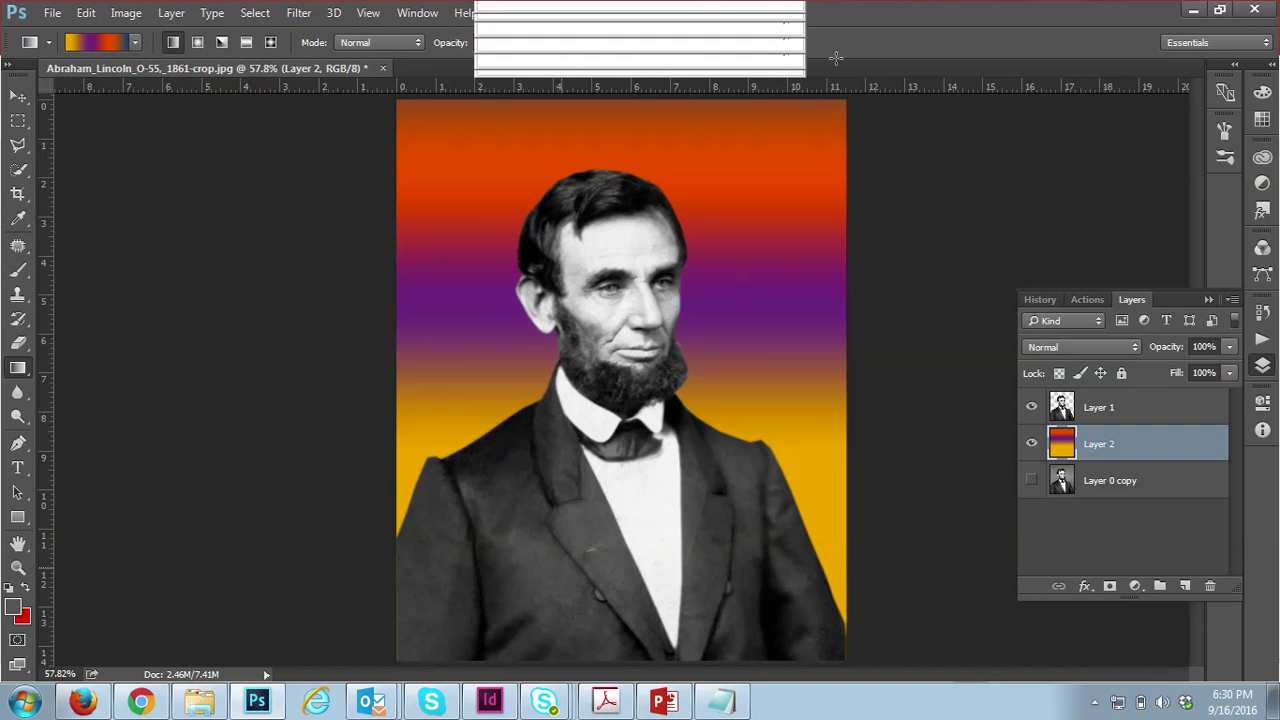
pyautogui.moveTo(460, 400); pyautogui.dragTo(772, 196)
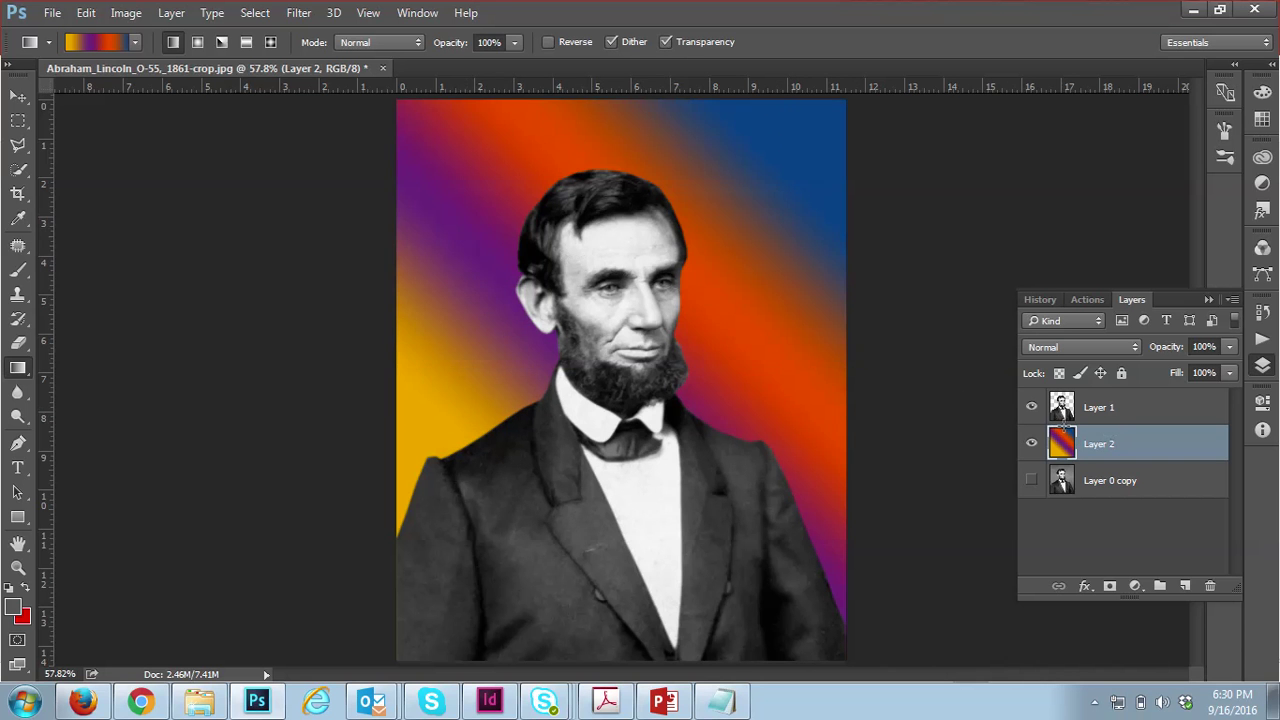
pyautogui.moveTo(418, 138); pyautogui.dragTo(946, 656)
pyautogui.click(17, 97)
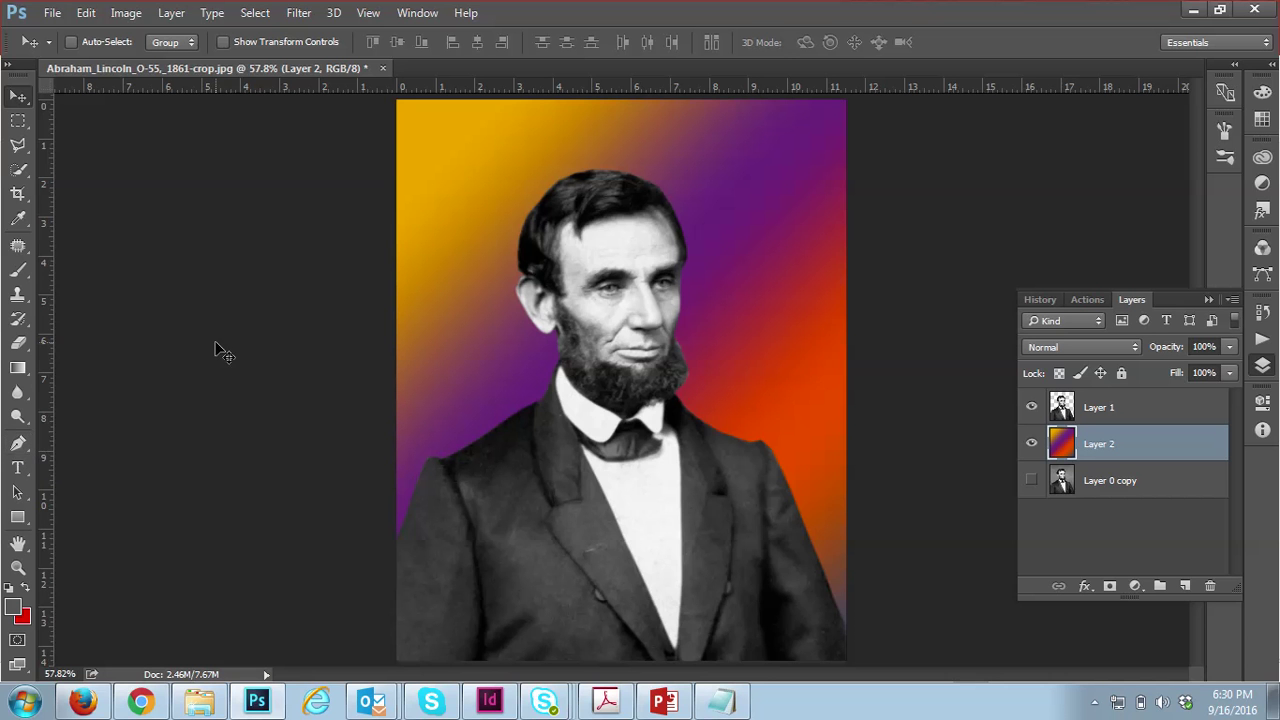
pyautogui.moveTo(26, 152); pyautogui.dragTo(125, 170)
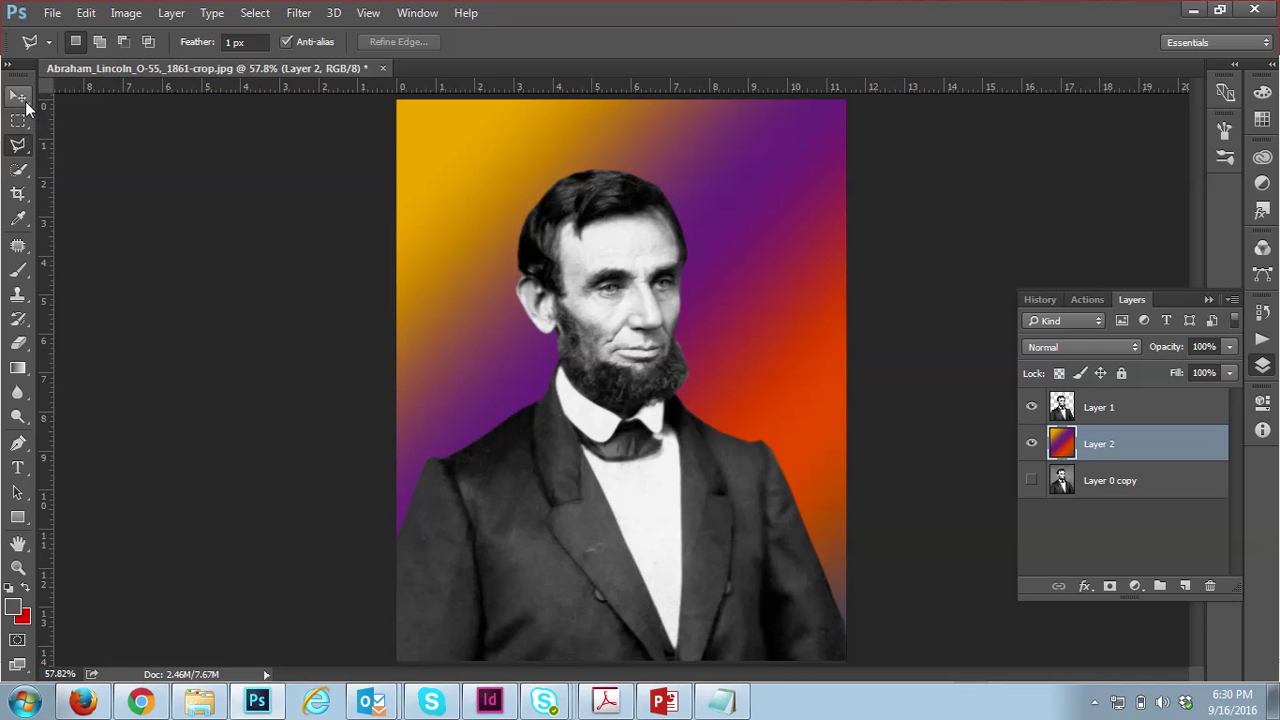
pyautogui.click(24, 101)
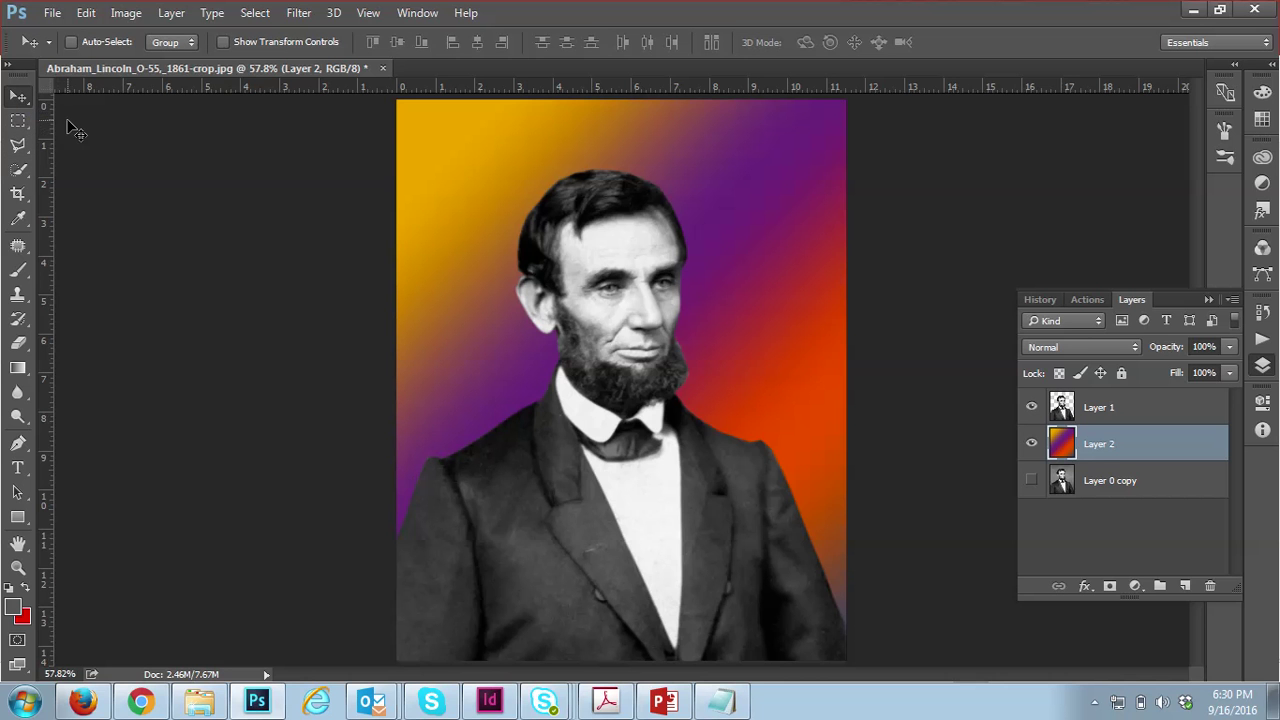
# - Switch to the Photoshop.pptx presentation in PowerPoint
pyautogui.hotkey('alt', 'Tab')
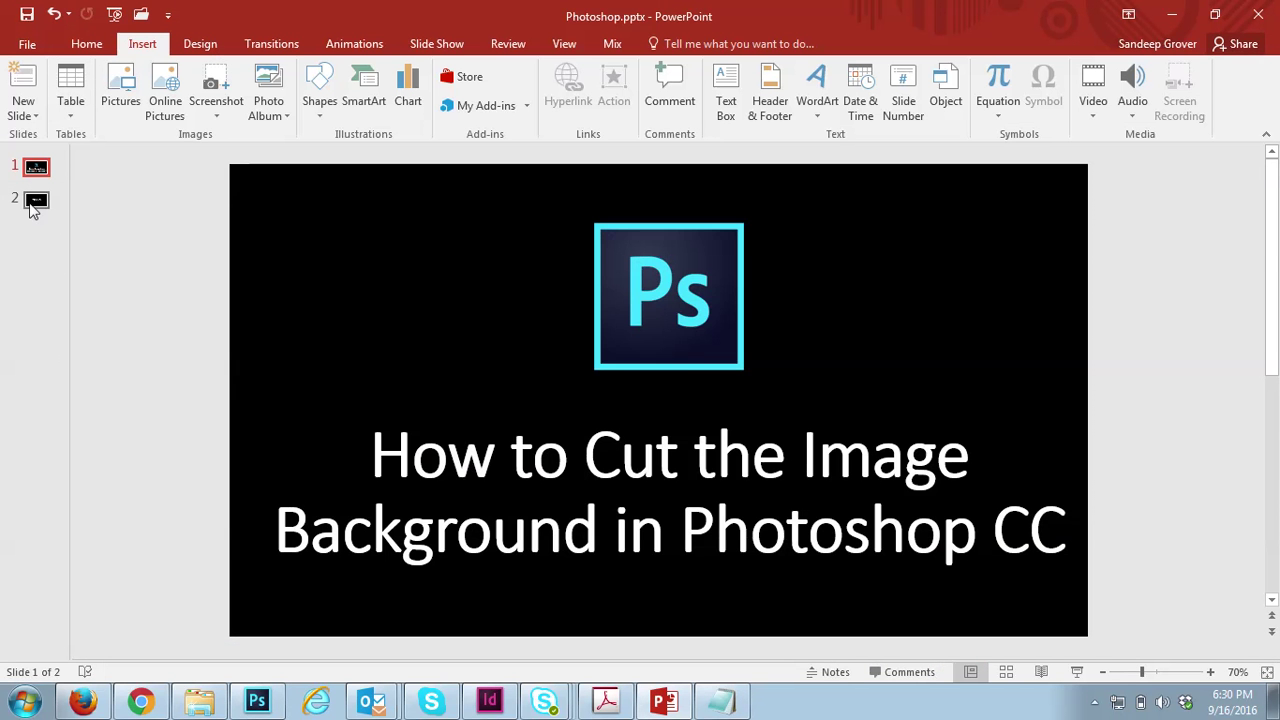